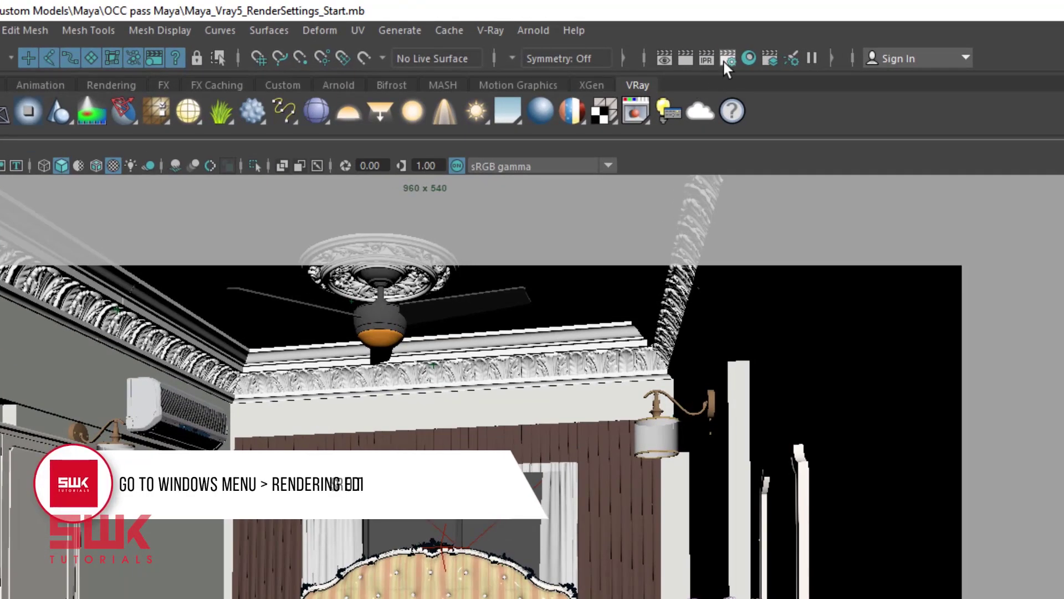
# Open the render settings and choose V-Ray as the renderer.
pyautogui.click(724, 62)
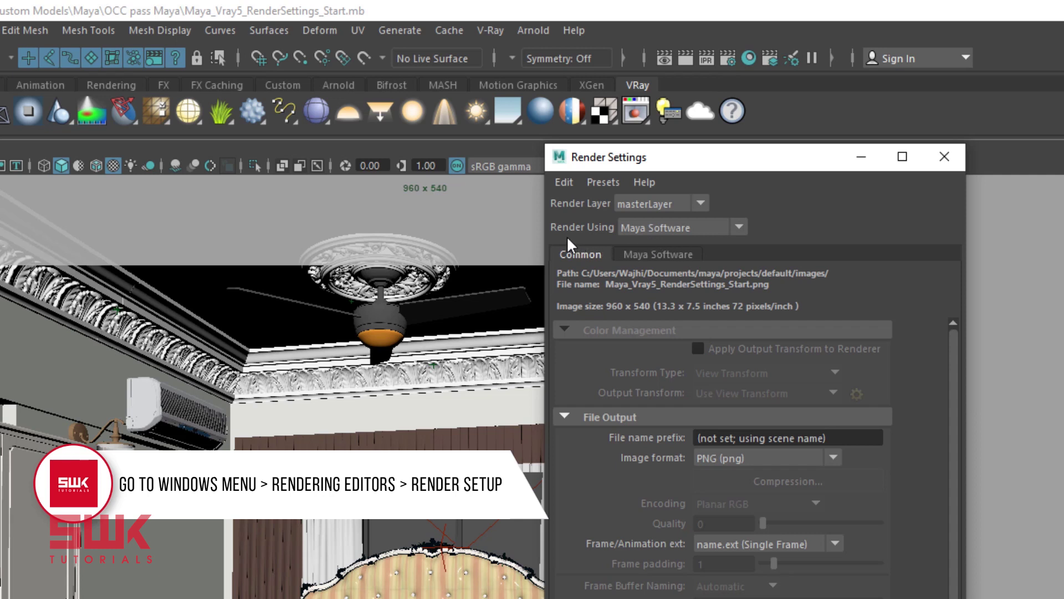
pyautogui.click(640, 224)
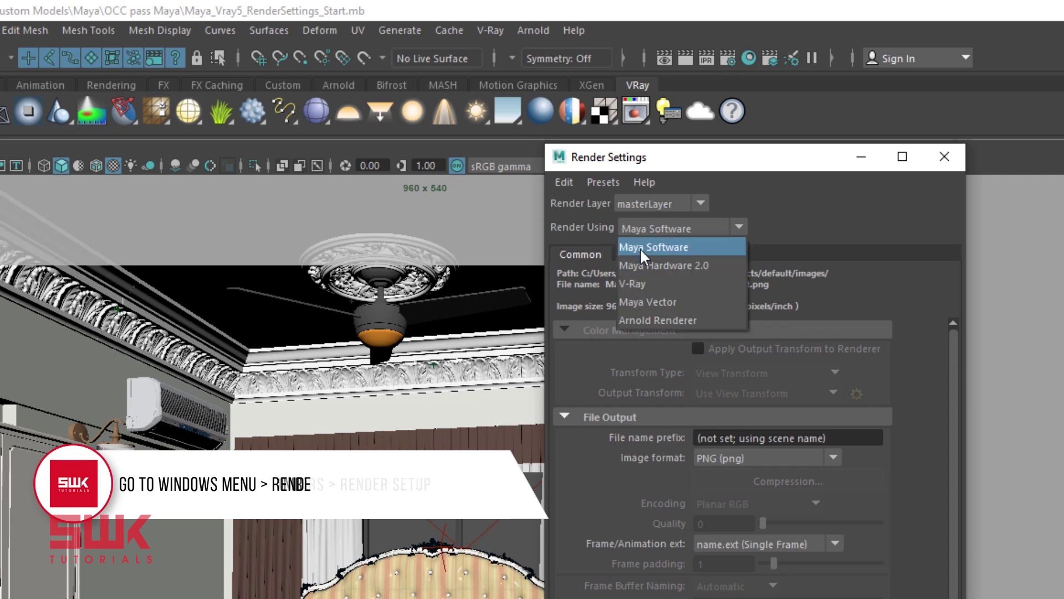
pyautogui.click(630, 282)
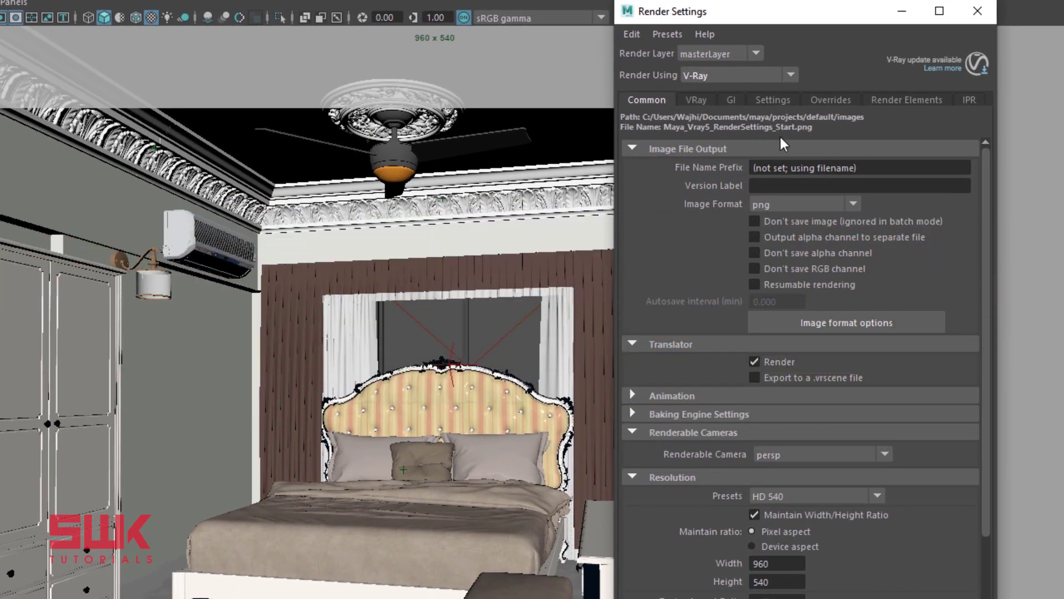
# Add a Denoiser to the scene's V-Ray render elements and select it among the added ones.
pyautogui.click(886, 97)
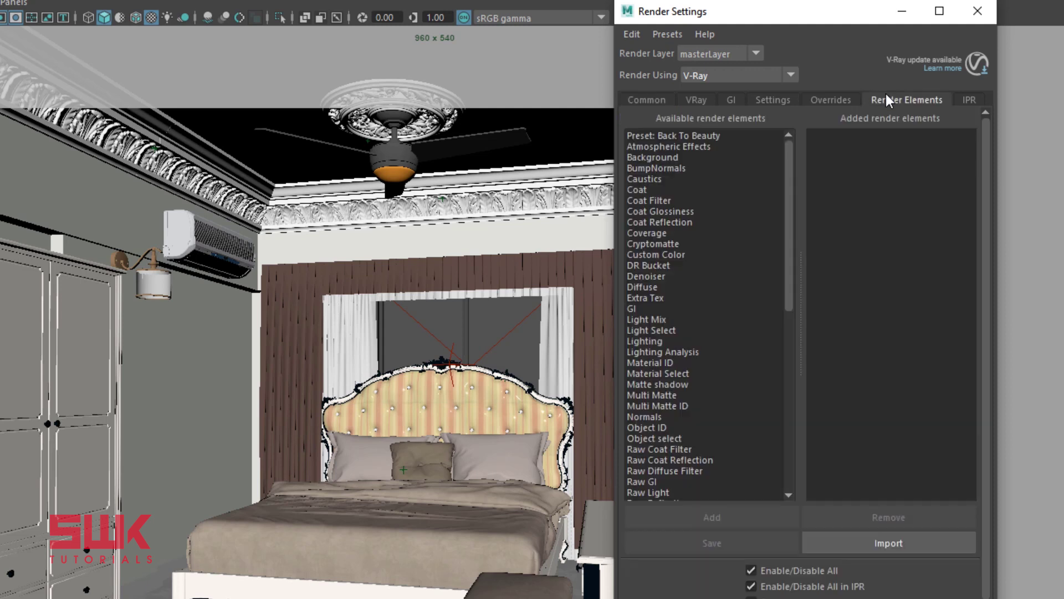
pyautogui.click(654, 276)
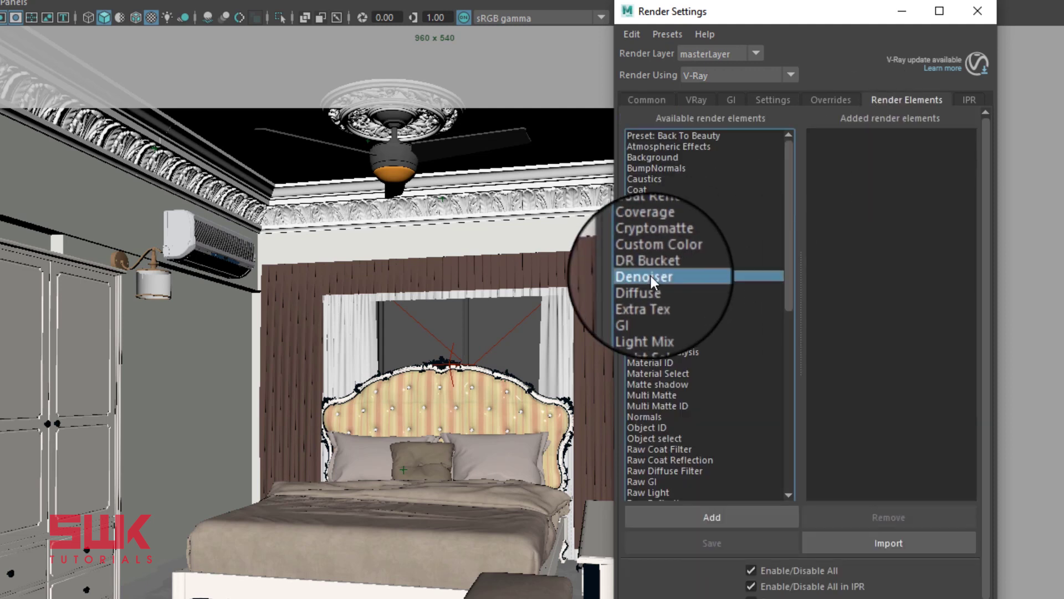
pyautogui.click(716, 518)
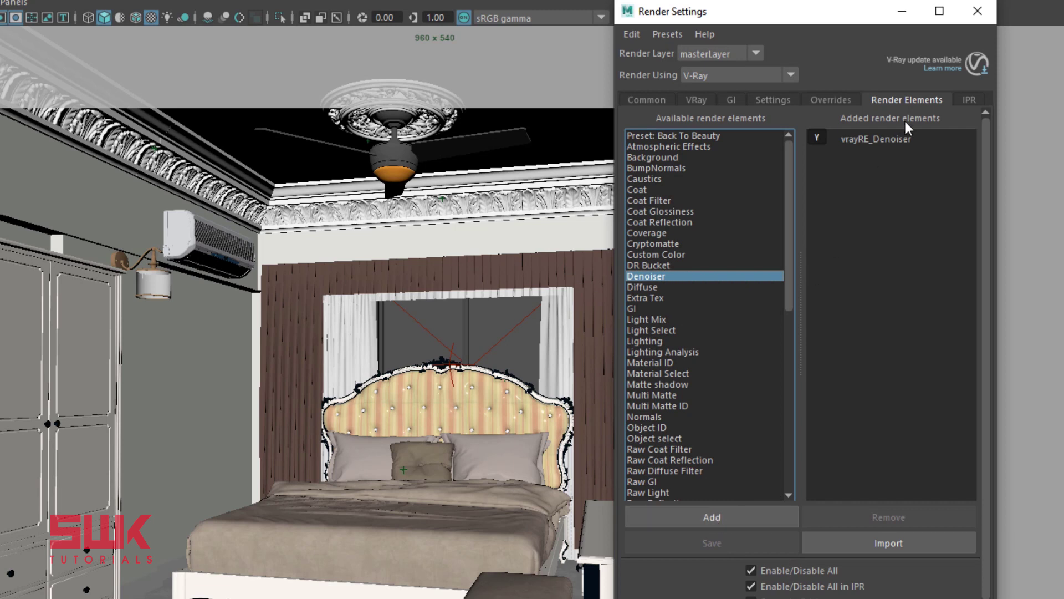
pyautogui.click(908, 140)
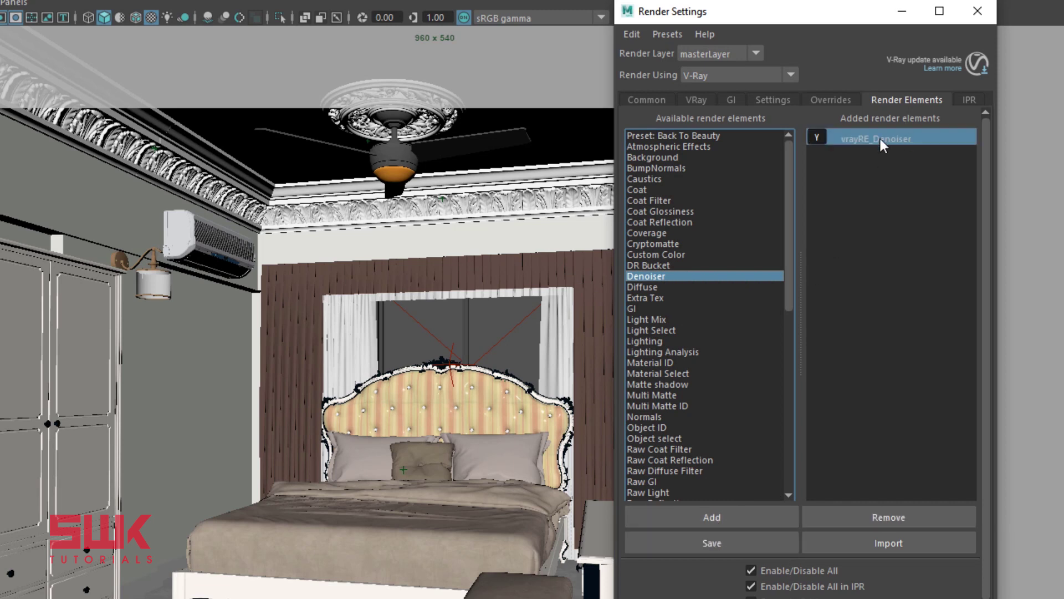
# Collapse the global illumination settings, reopen only the GI section and switch GI on.
pyautogui.click(731, 100)
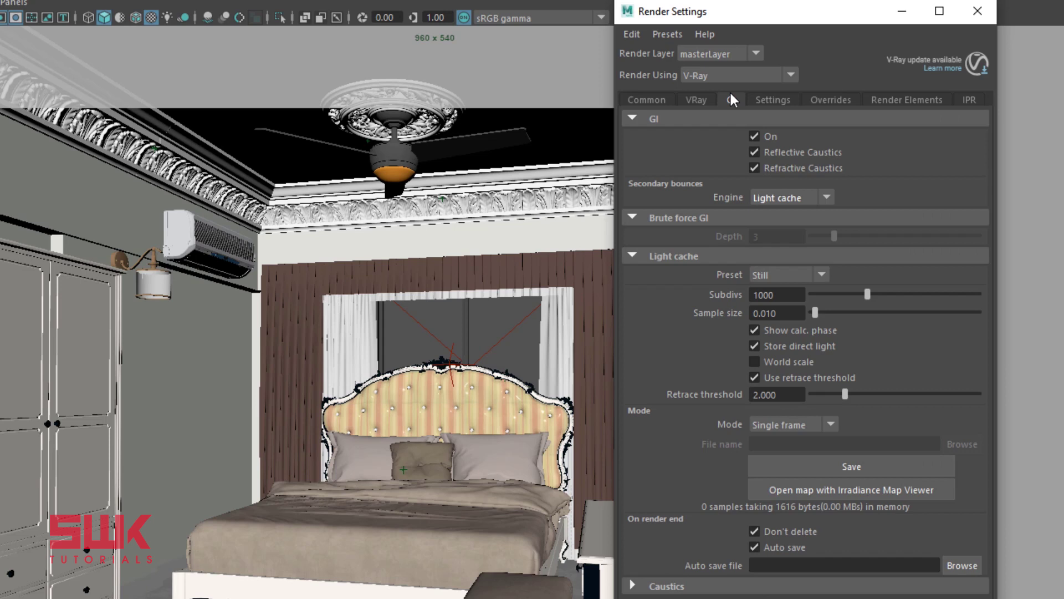
pyautogui.click(711, 118)
pyautogui.click(700, 136)
pyautogui.click(693, 155)
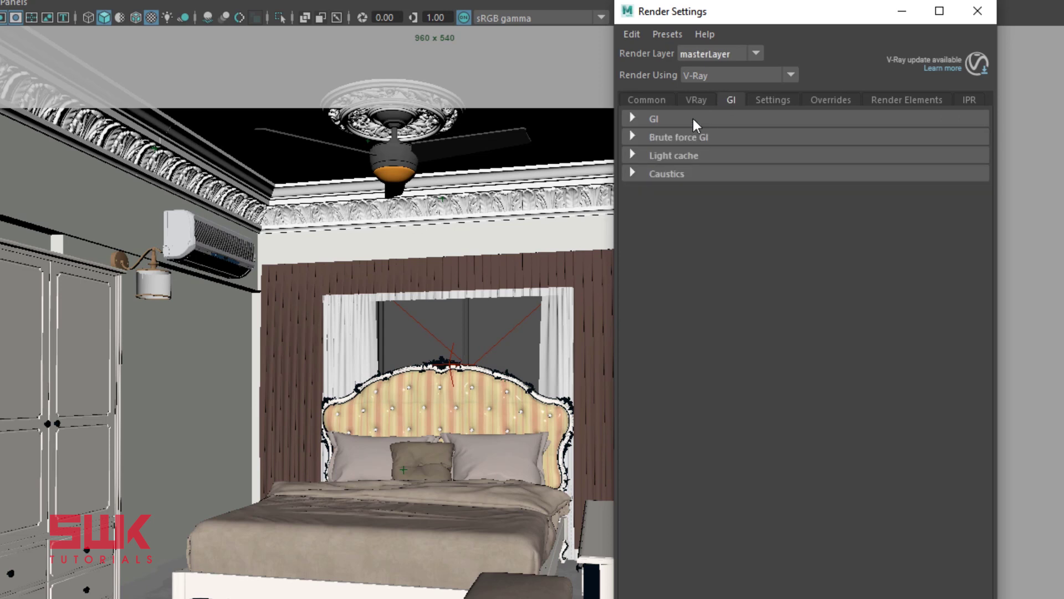
pyautogui.click(693, 119)
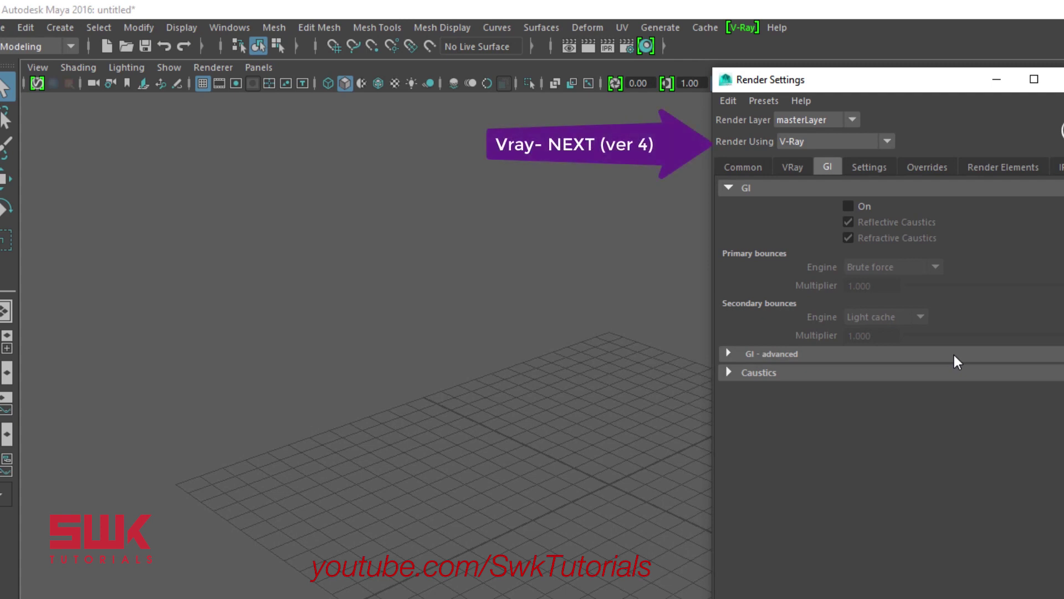
pyautogui.click(848, 206)
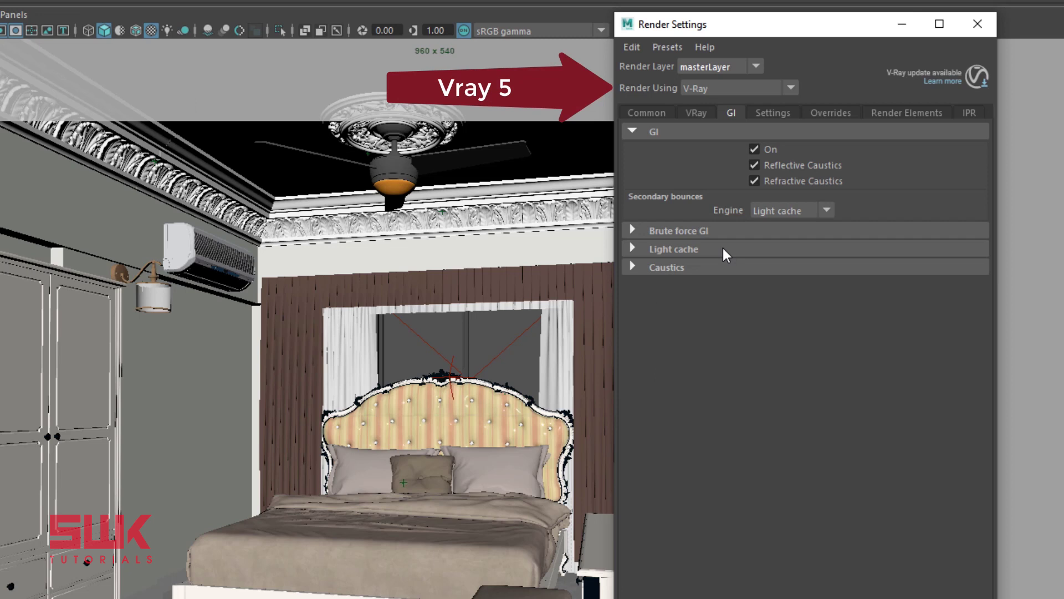
# Set the Light cache subdivs to 500.
pyautogui.click(723, 249)
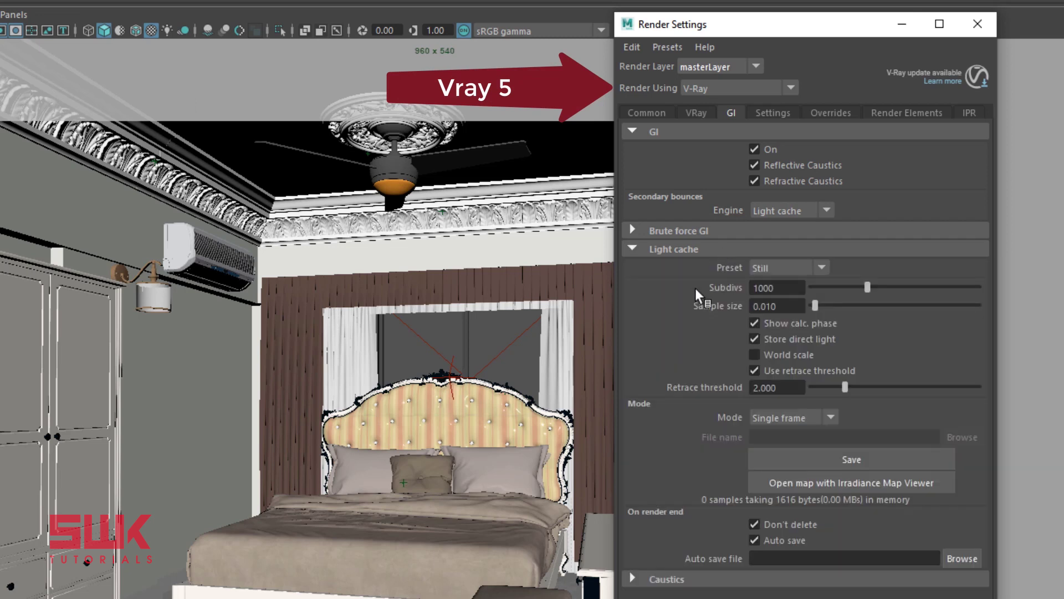
pyautogui.click(786, 289)
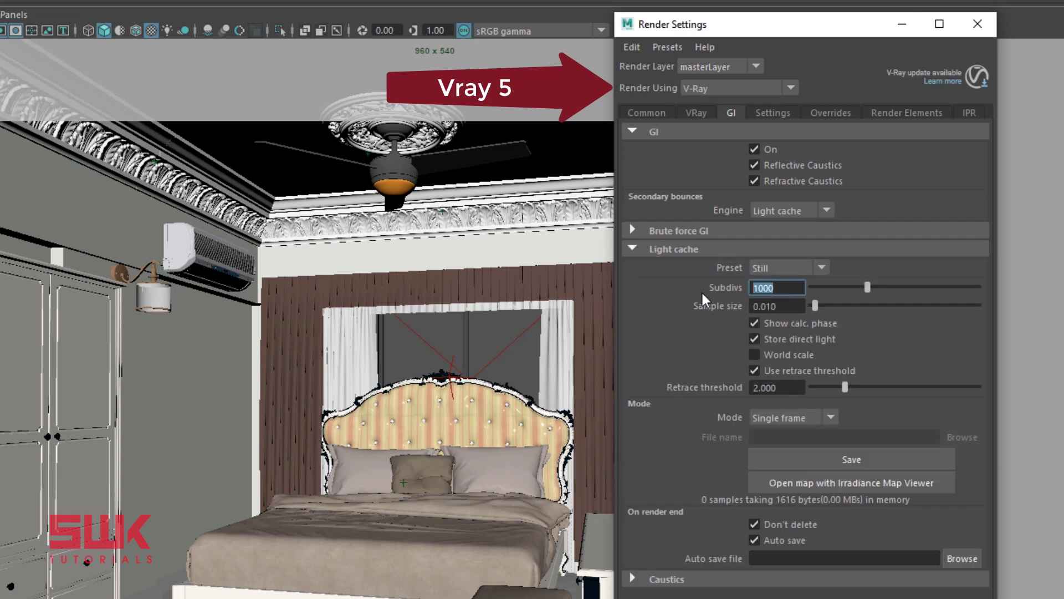
pyautogui.write('500')
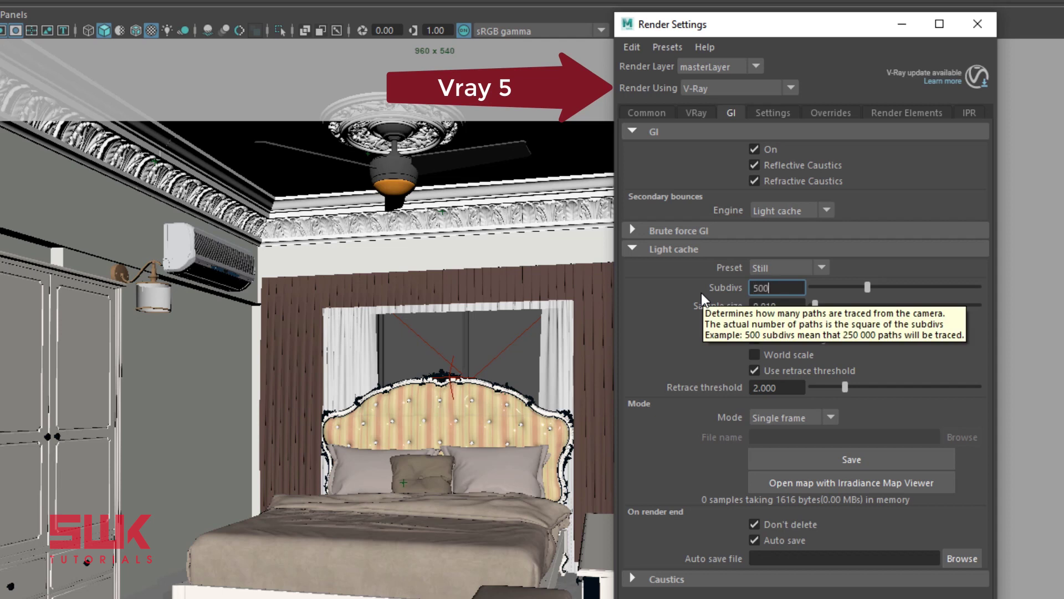
pyautogui.press('Return')
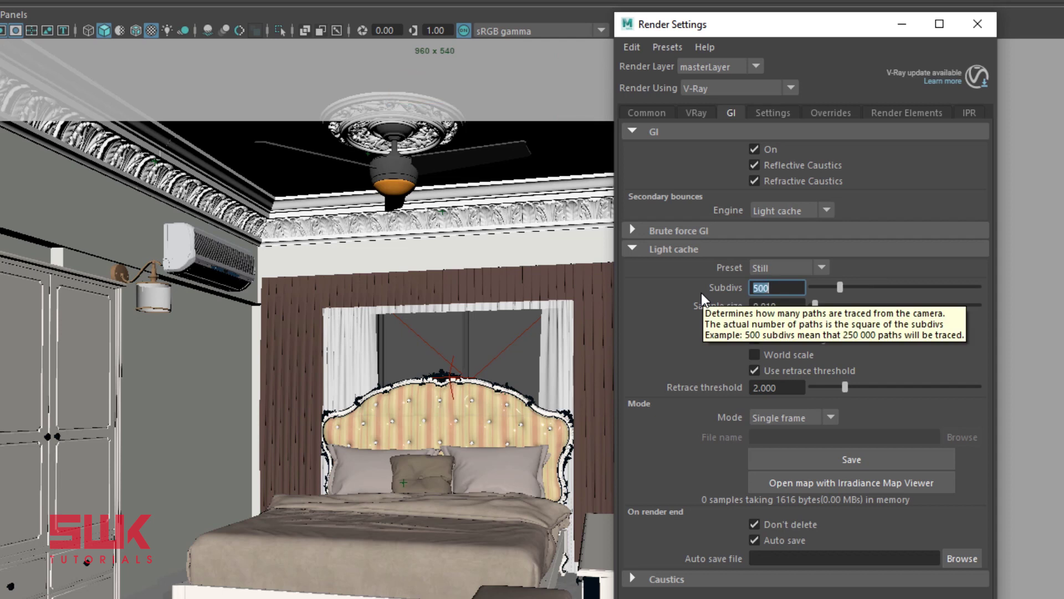
# For the Progressive image sampler, set the noise threshold to 0 and the maximum render time to 1 minute.
pyautogui.click(695, 113)
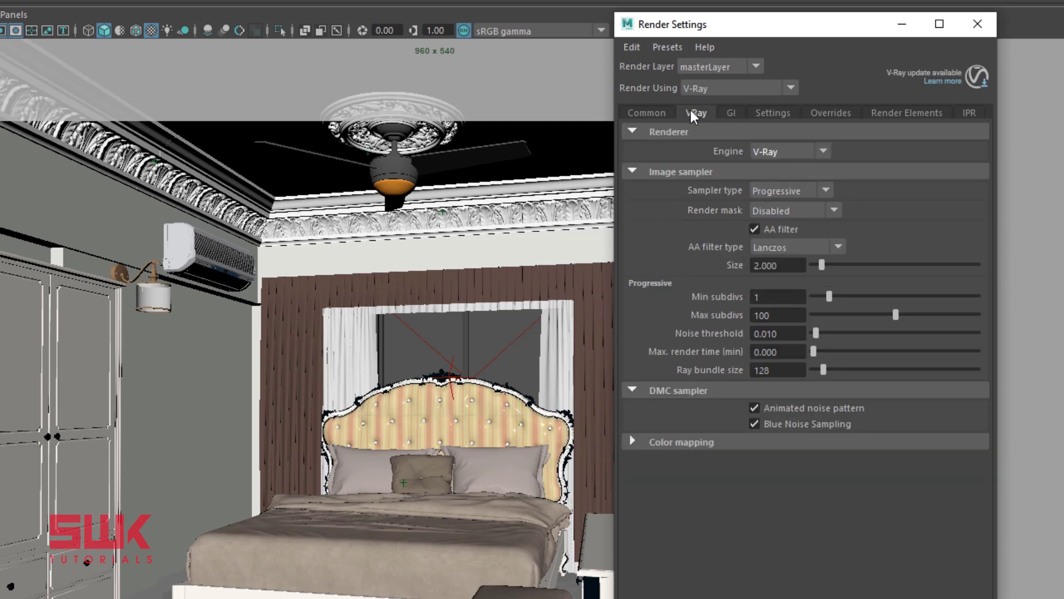
pyautogui.click(677, 134)
pyautogui.click(673, 147)
pyautogui.click(671, 168)
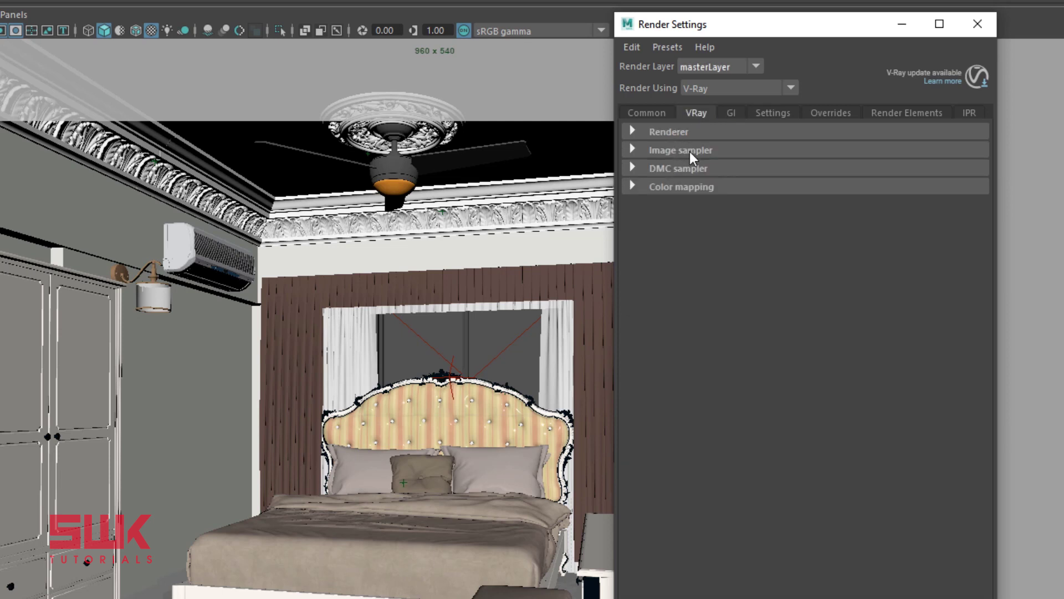
pyautogui.click(750, 148)
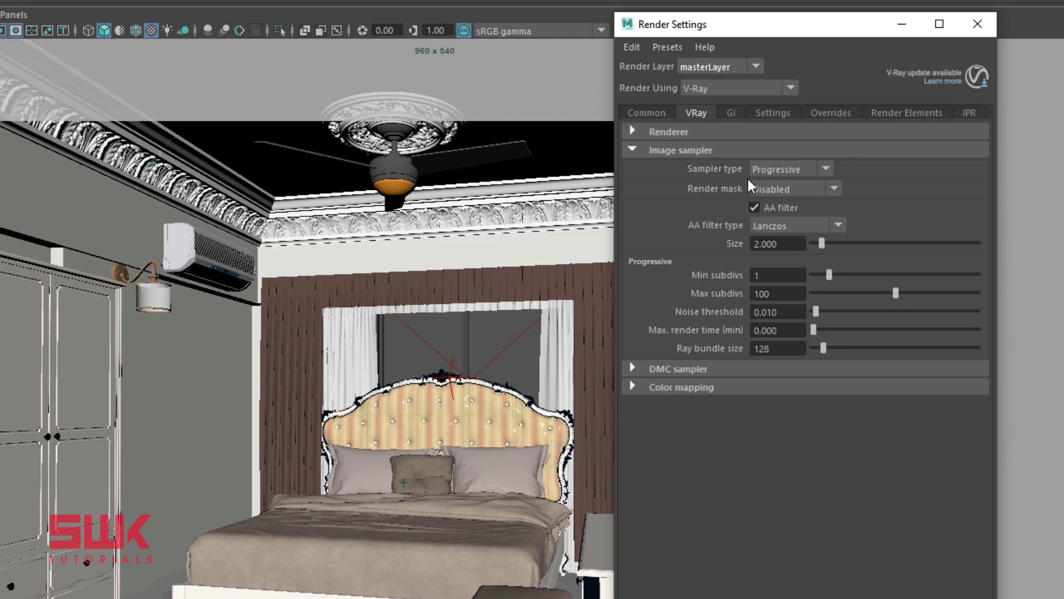
pyautogui.moveTo(789, 171)
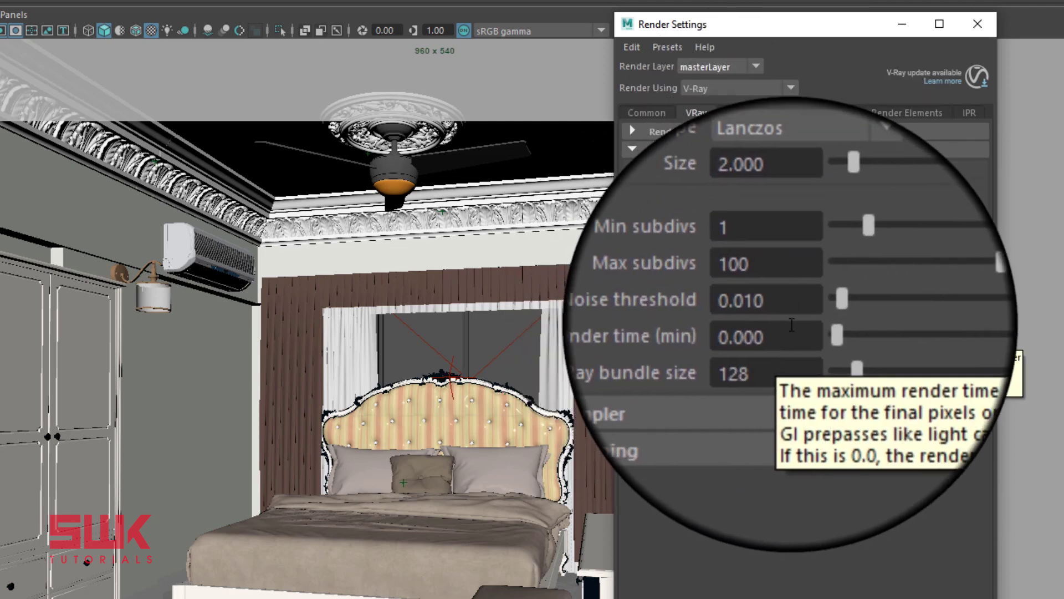
pyautogui.doubleClick(793, 314)
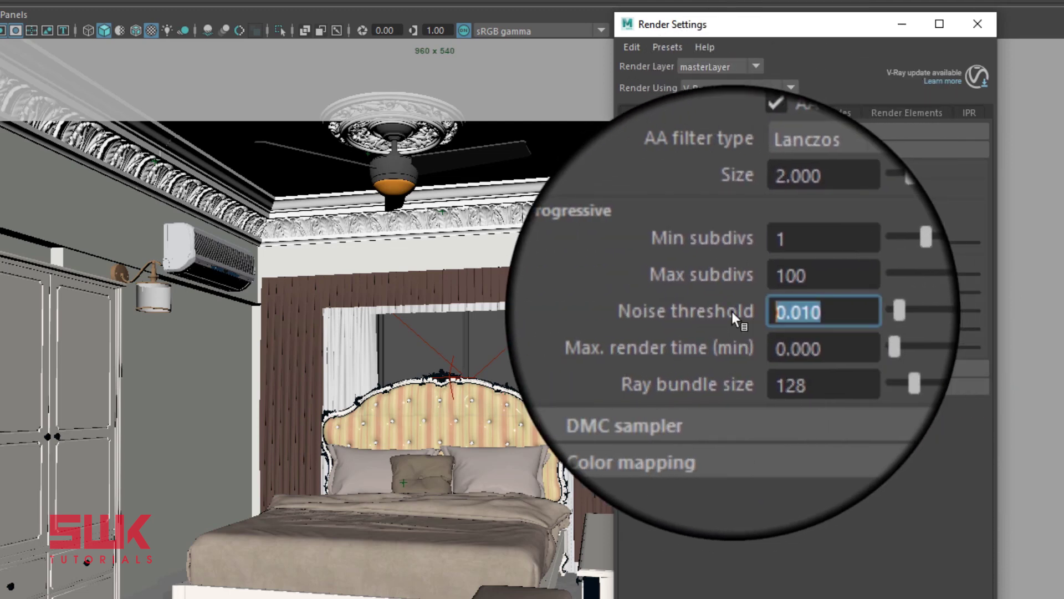
pyautogui.write('0')
pyautogui.press('Return')
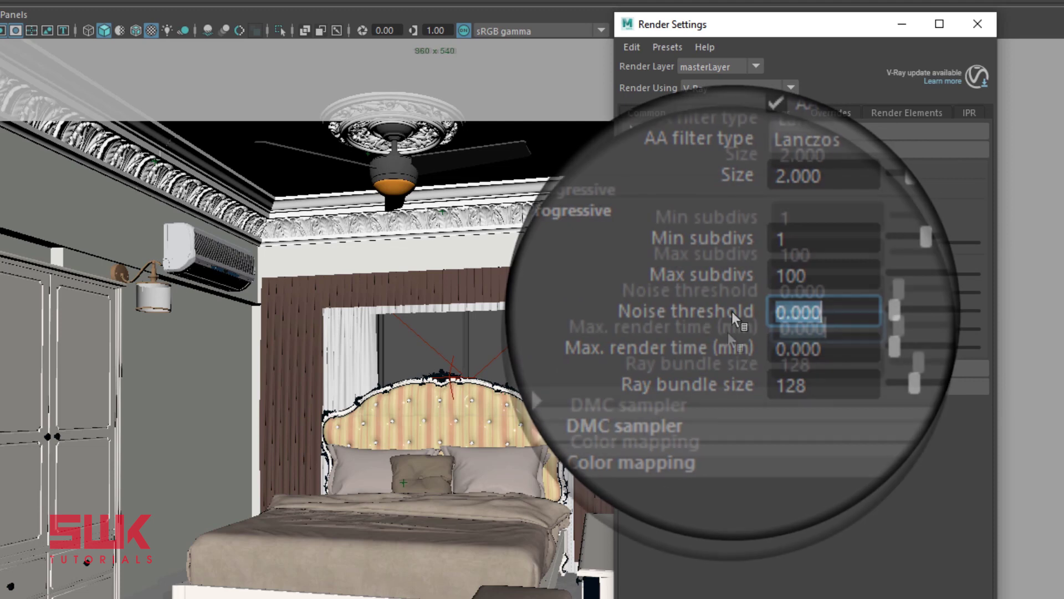
pyautogui.press('Tab')
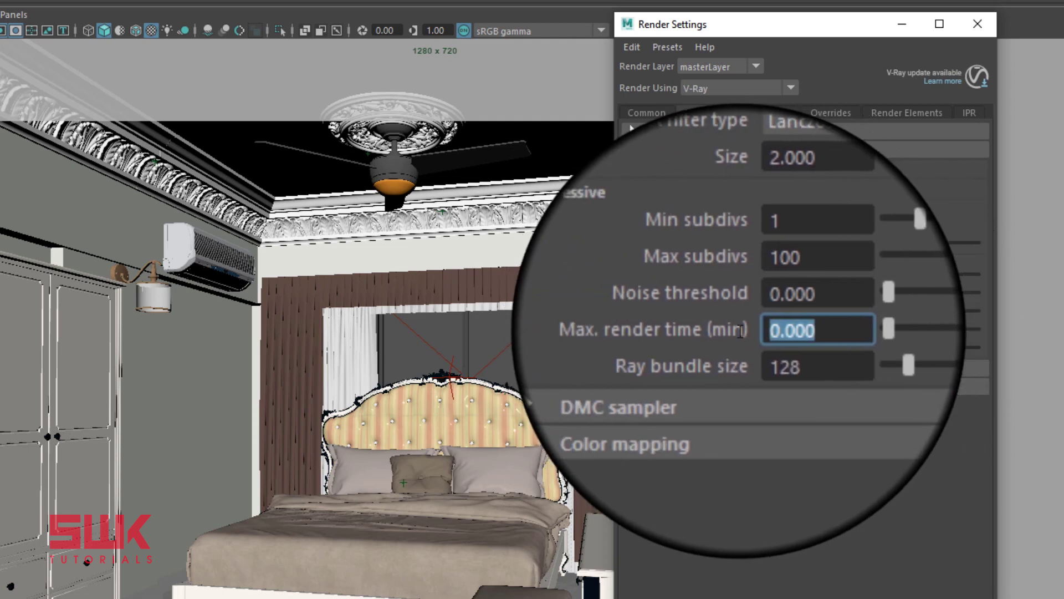
pyautogui.write('1')
pyautogui.press('Return')
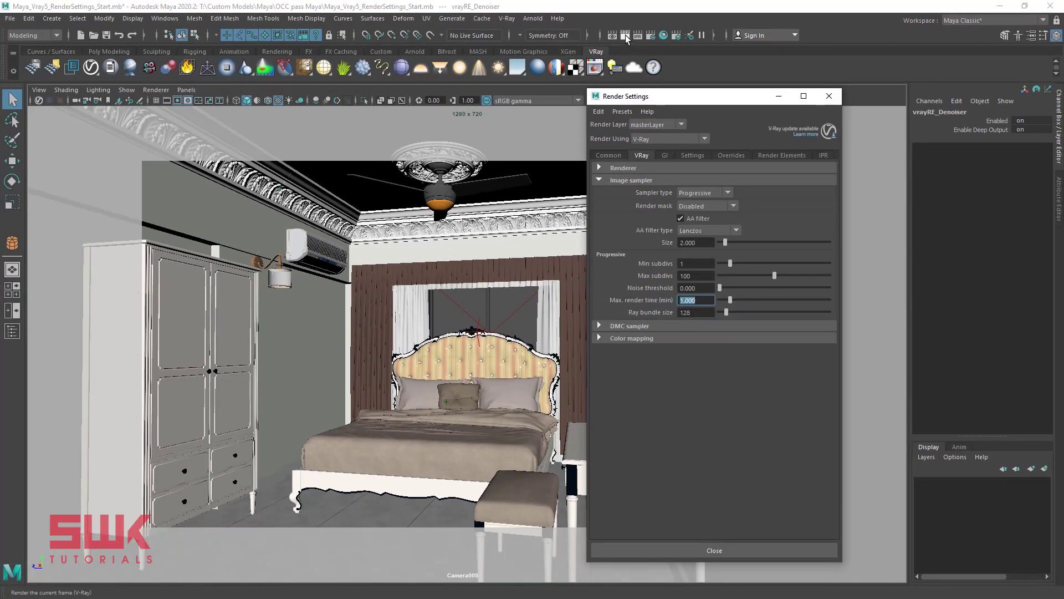
# Render the current frame with V-Ray and examine the ceiling moulding detail in the result.
pyautogui.click(626, 37)
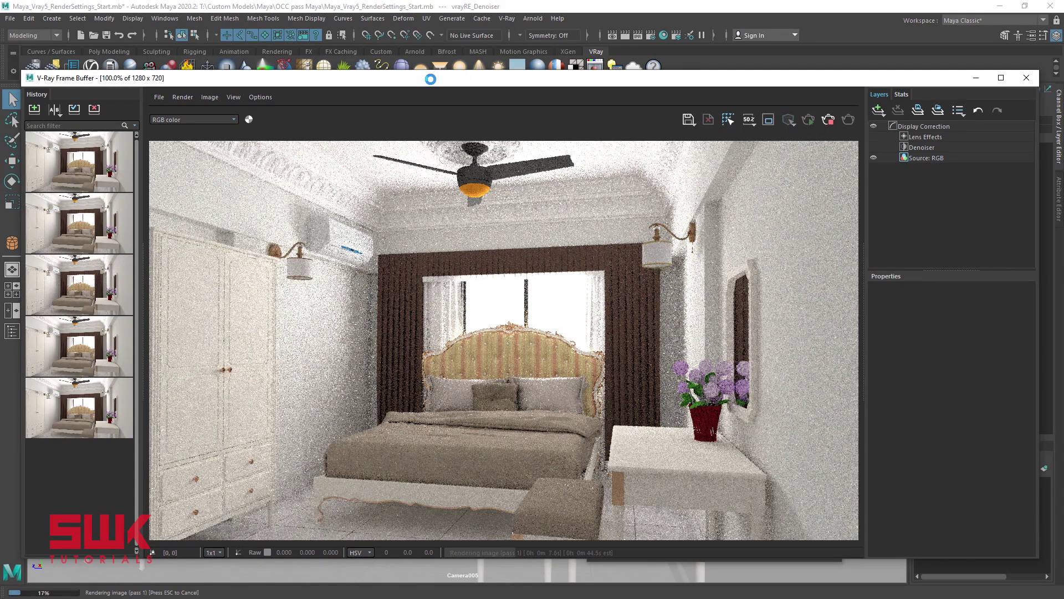
pyautogui.moveTo(105, 401)
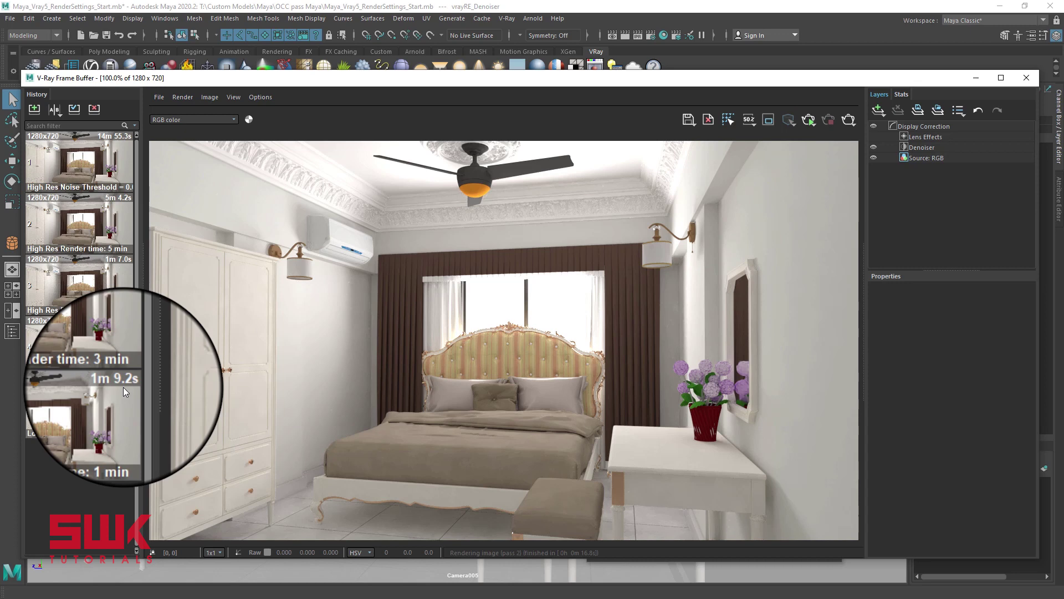
pyautogui.scroll(1, 487, 228)
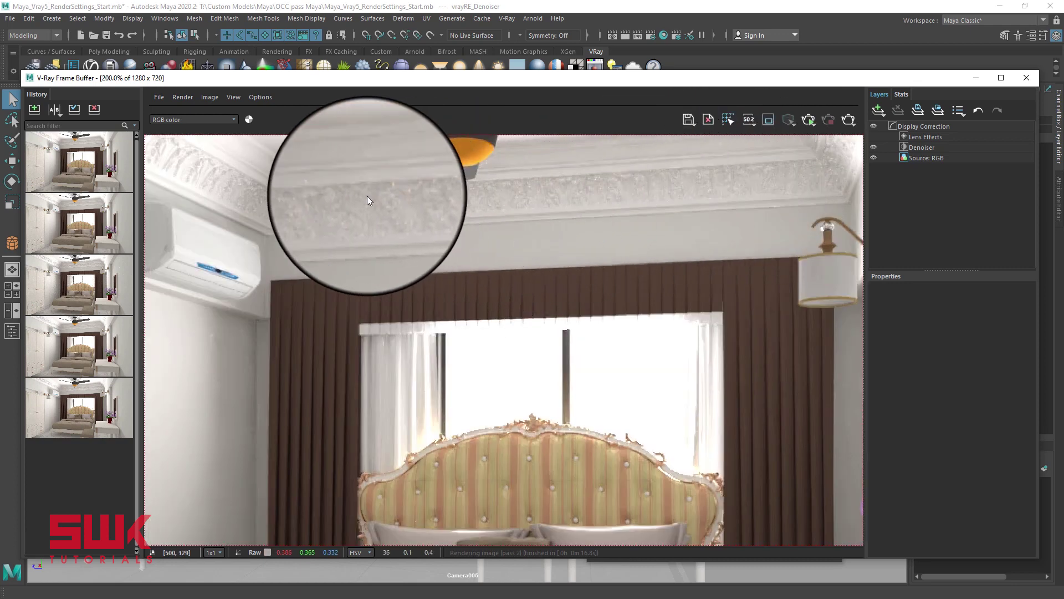
pyautogui.scroll(-1, 367, 201)
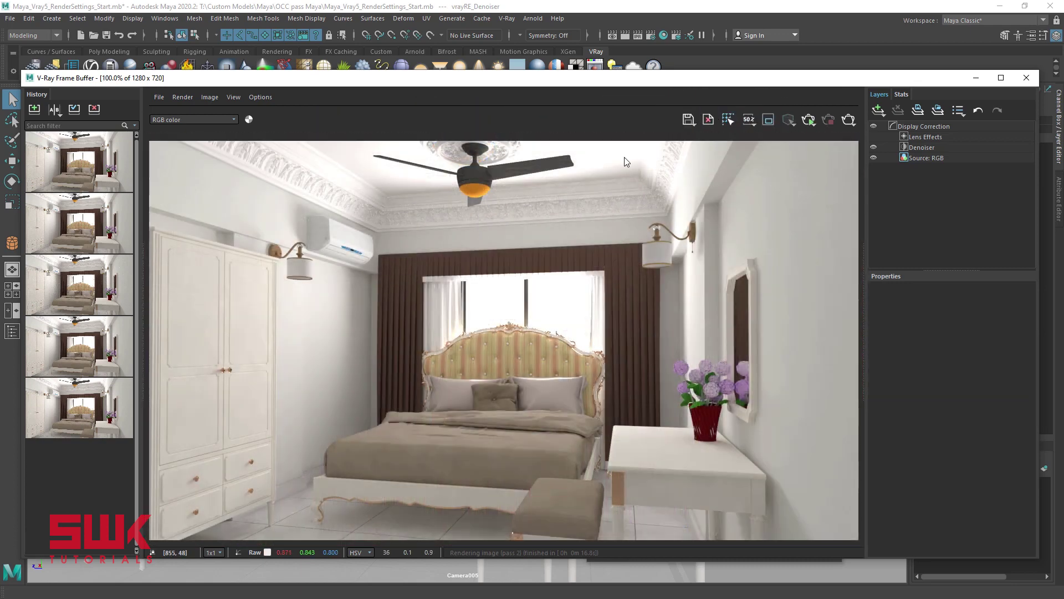
# Raise the maximum render time to 3 minutes and render the bedroom again.
pyautogui.click(651, 35)
pyautogui.doubleClick(680, 300)
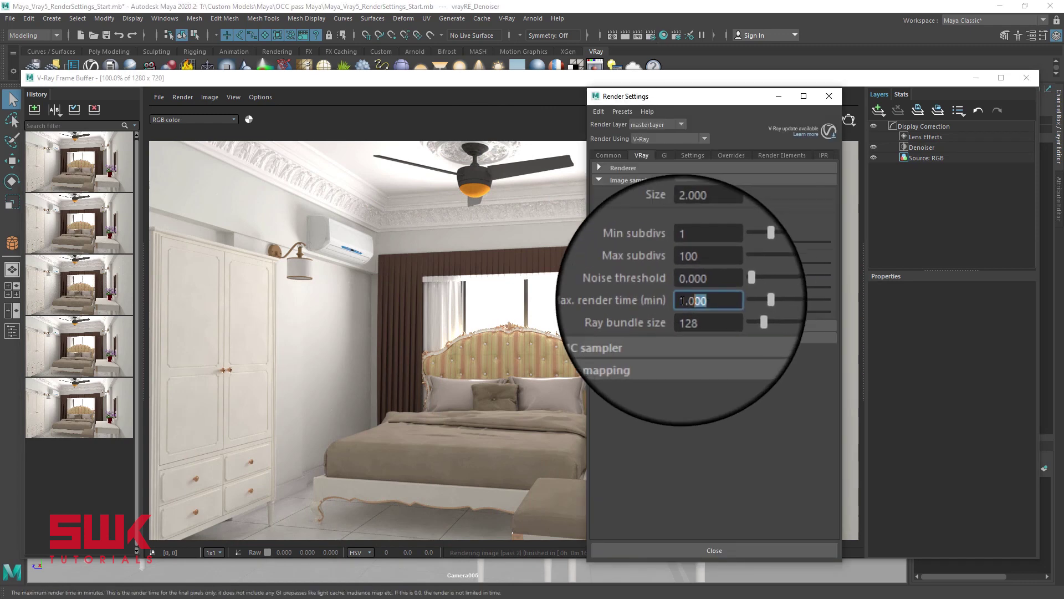
pyautogui.write('3')
pyautogui.press('Return')
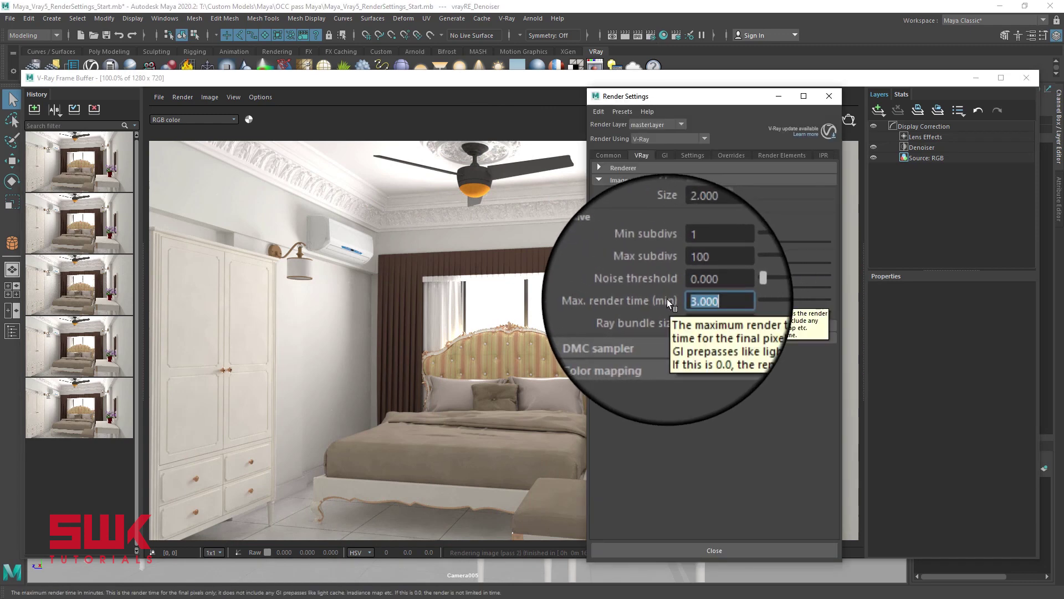
pyautogui.click(829, 96)
pyautogui.click(848, 120)
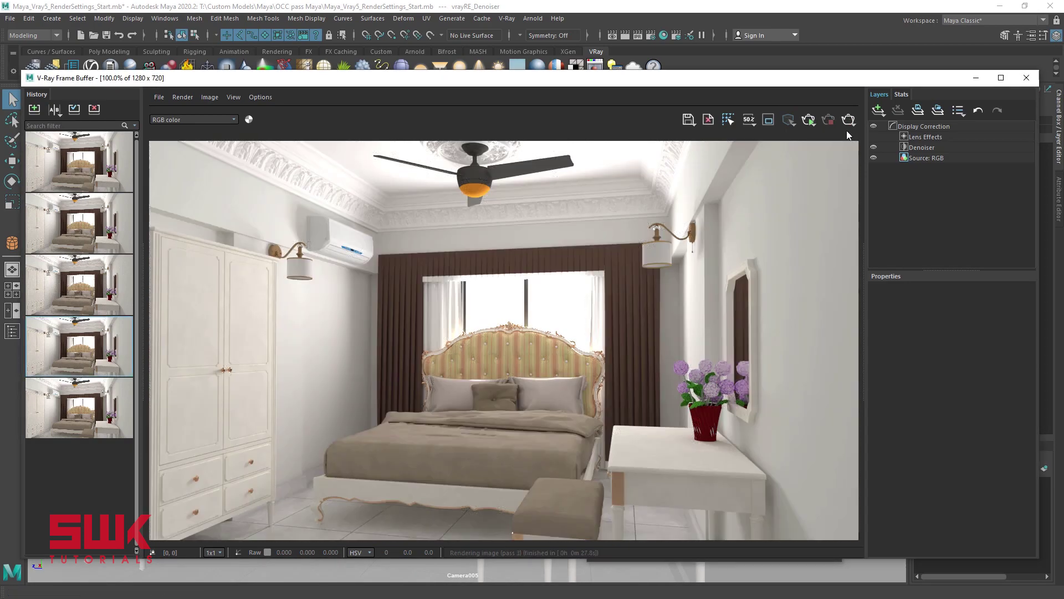
# Compare the 1-minute render as A with the 3-minute render as B, sweeping the divider across the ceiling moulding.
pyautogui.moveTo(103, 344)
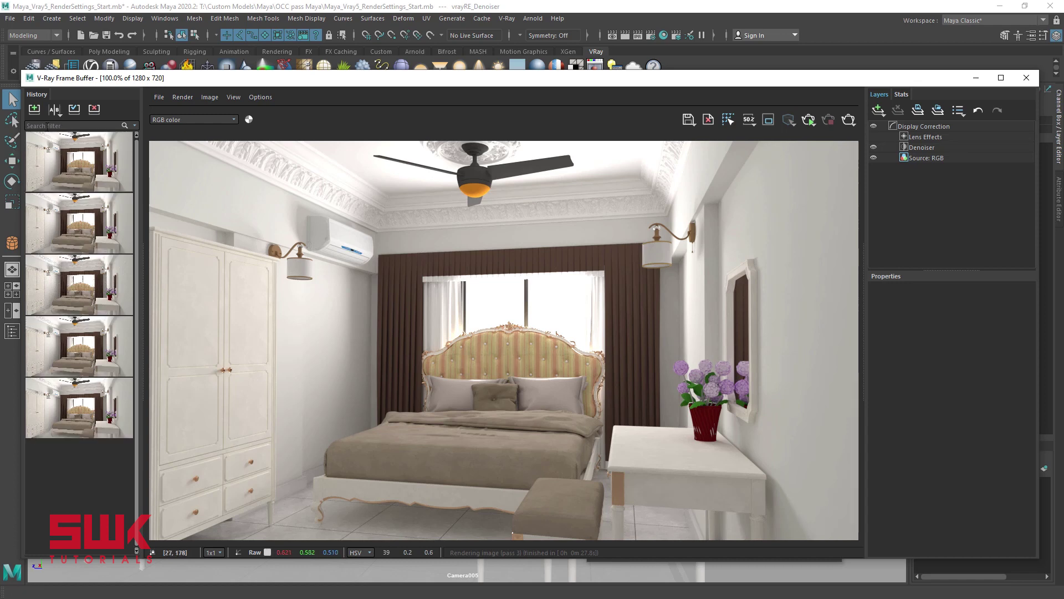
pyautogui.click(55, 109)
pyautogui.click(40, 409)
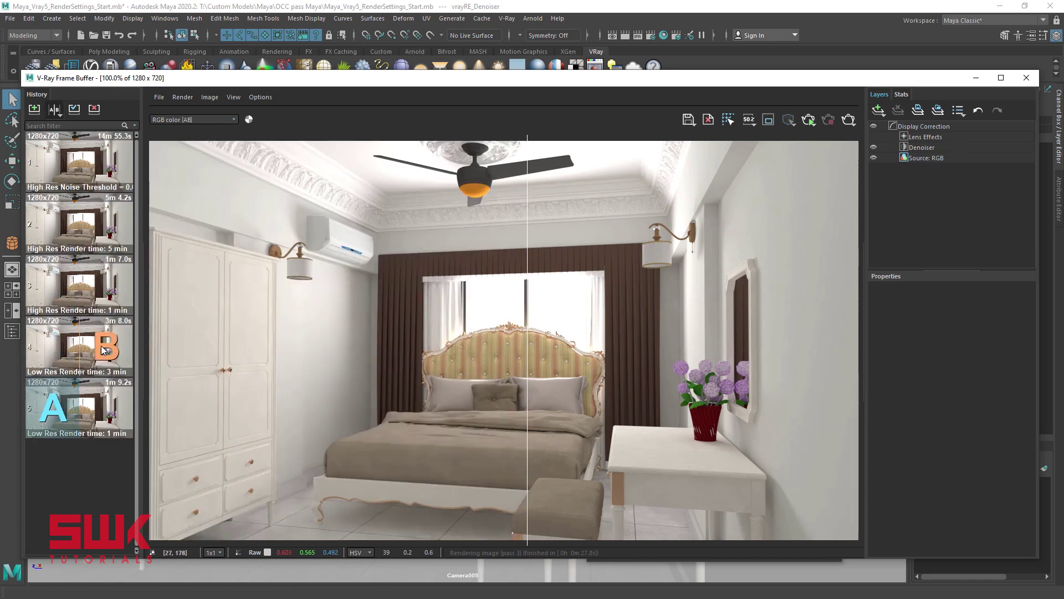
pyautogui.click(102, 348)
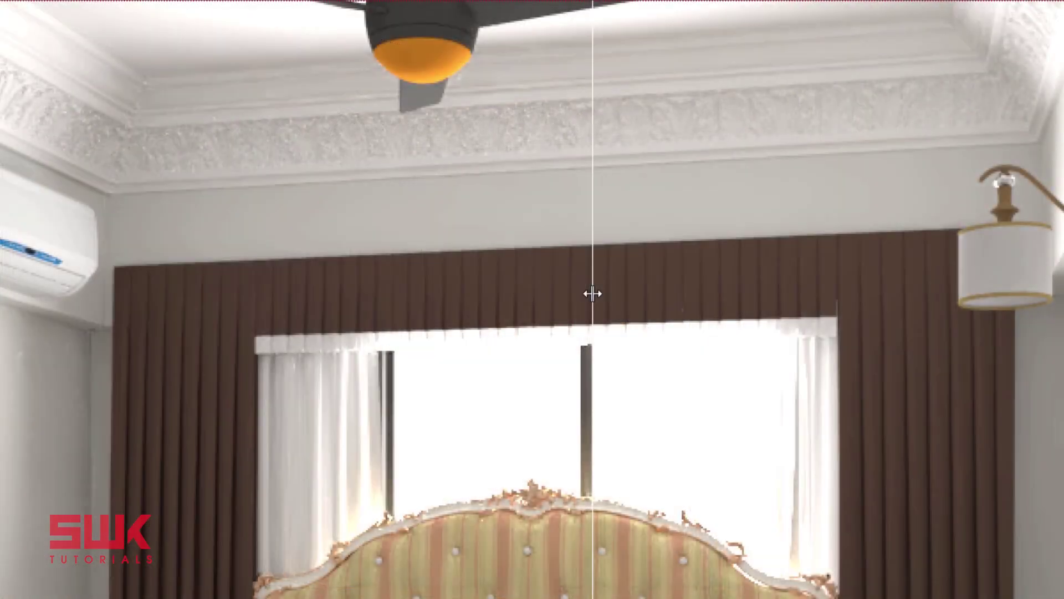
pyautogui.moveTo(592, 294); pyautogui.dragTo(22, 158)
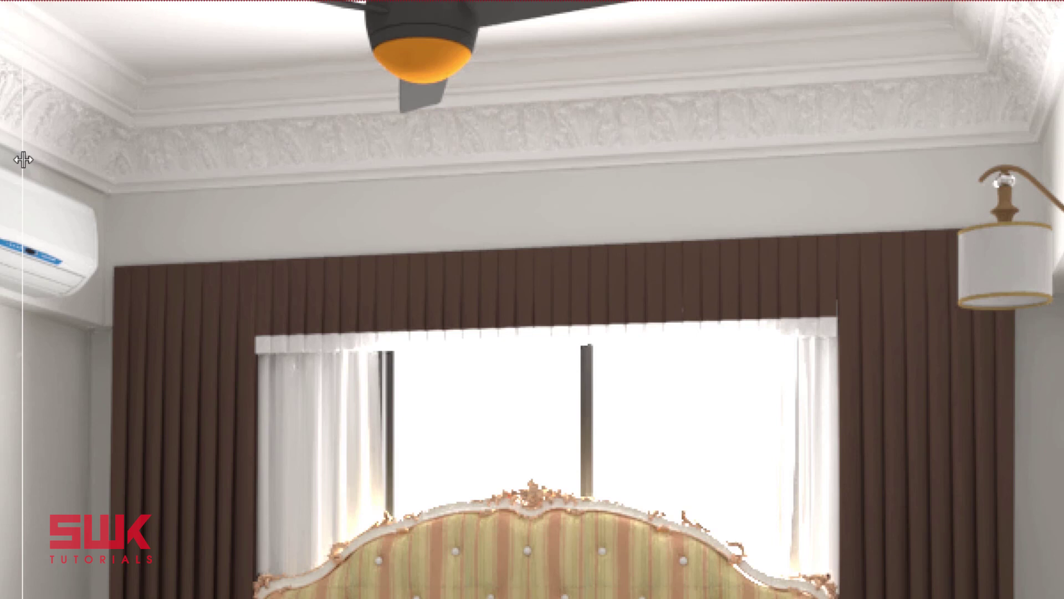
pyautogui.moveTo(23, 159); pyautogui.dragTo(962, 145)
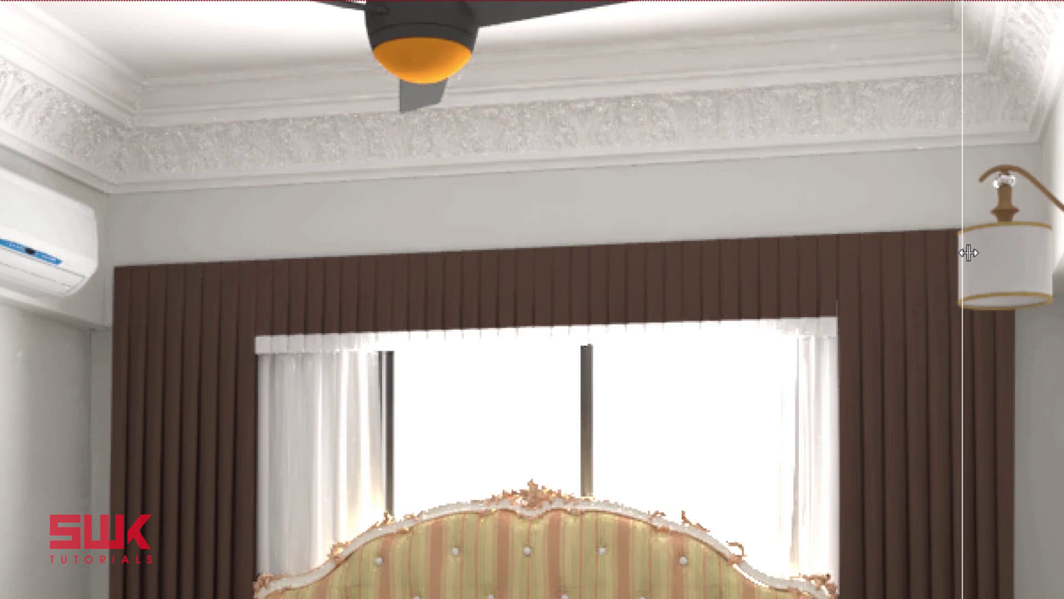
# Sweep the A/B comparison divider back across the full width of the two bedroom renders.
pyautogui.moveTo(969, 253); pyautogui.dragTo(2, 136)
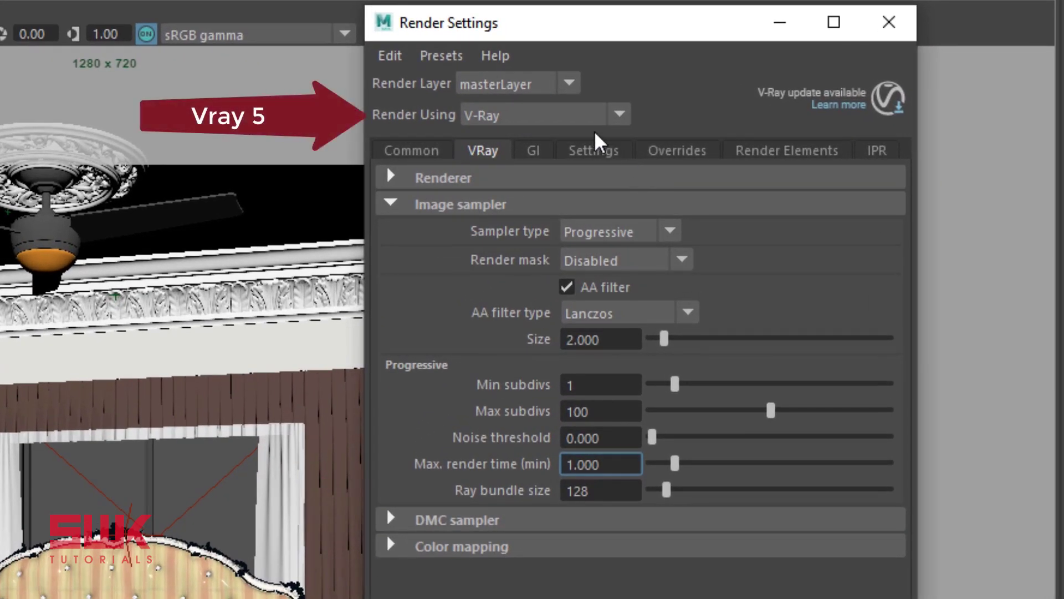
# Check the render settings preset options in V-Ray 5, and load the Default Settings preset in V-Ray Next.
pyautogui.click(443, 54)
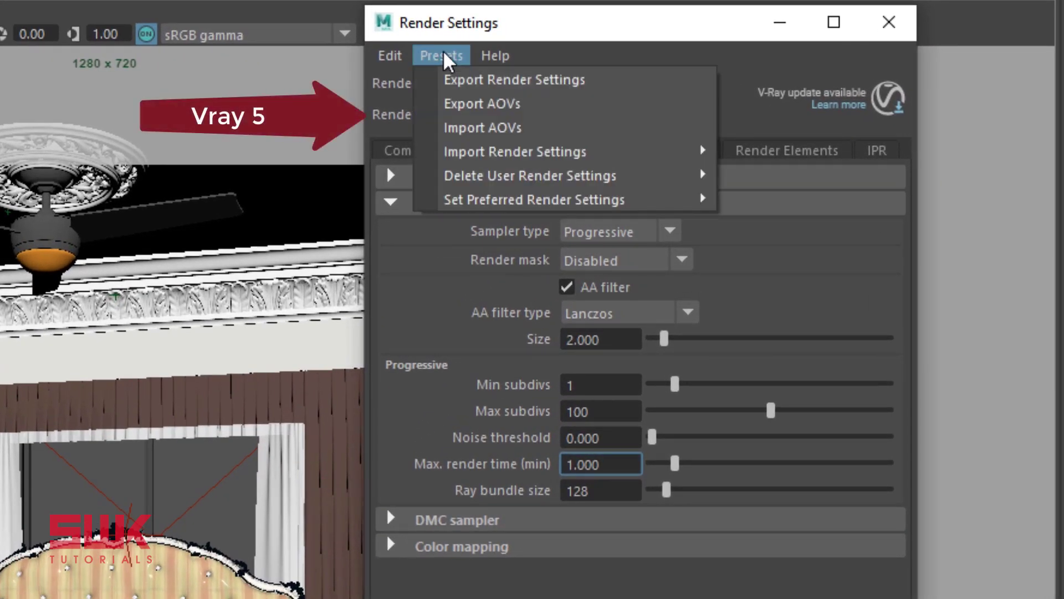
pyautogui.moveTo(459, 160)
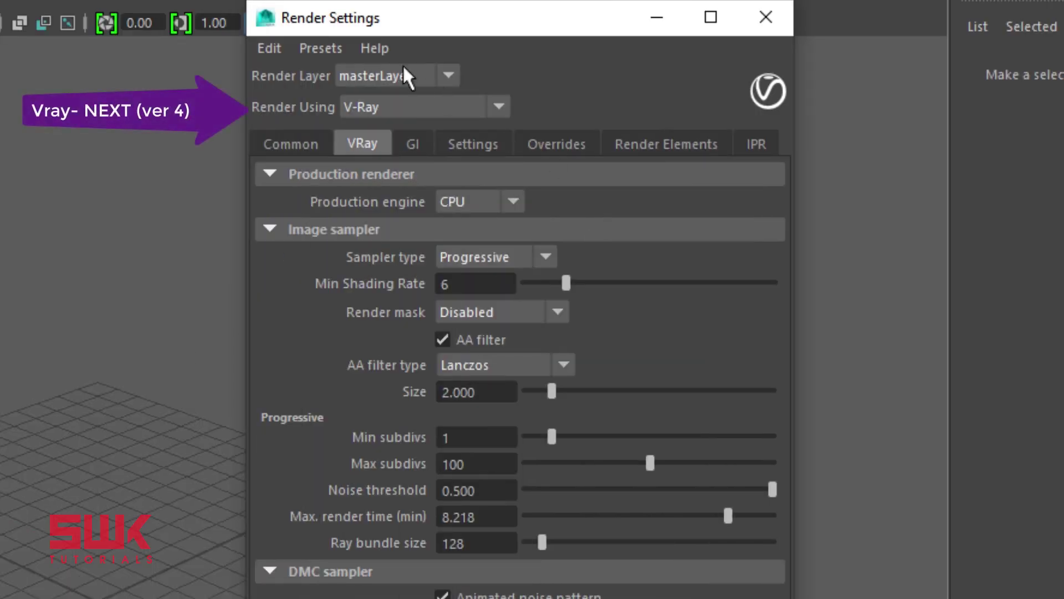
pyautogui.click(341, 48)
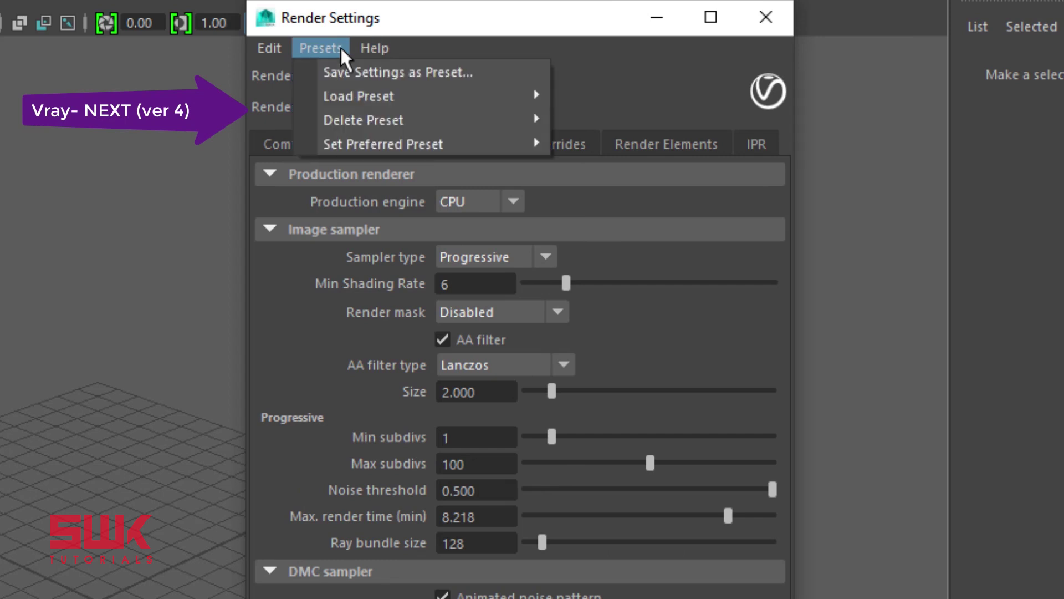
pyautogui.moveTo(353, 97)
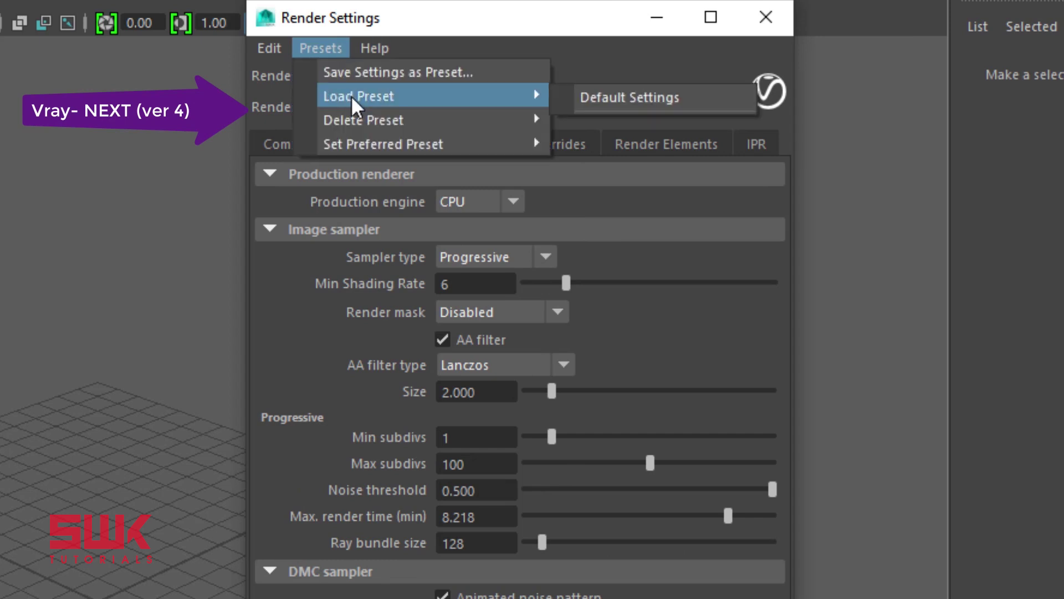
pyautogui.click(691, 98)
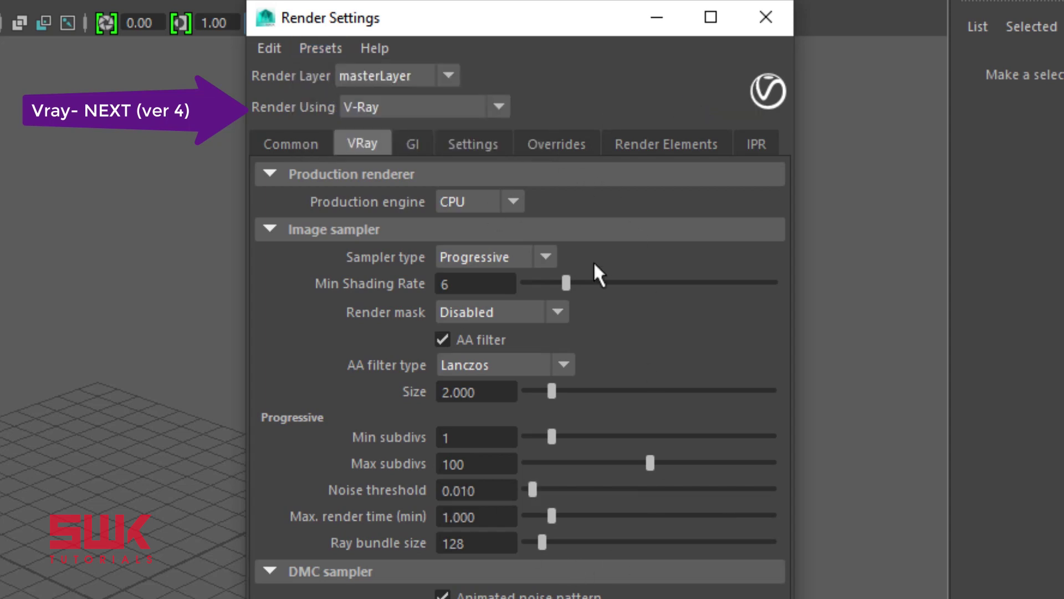
pyautogui.moveTo(594, 264)
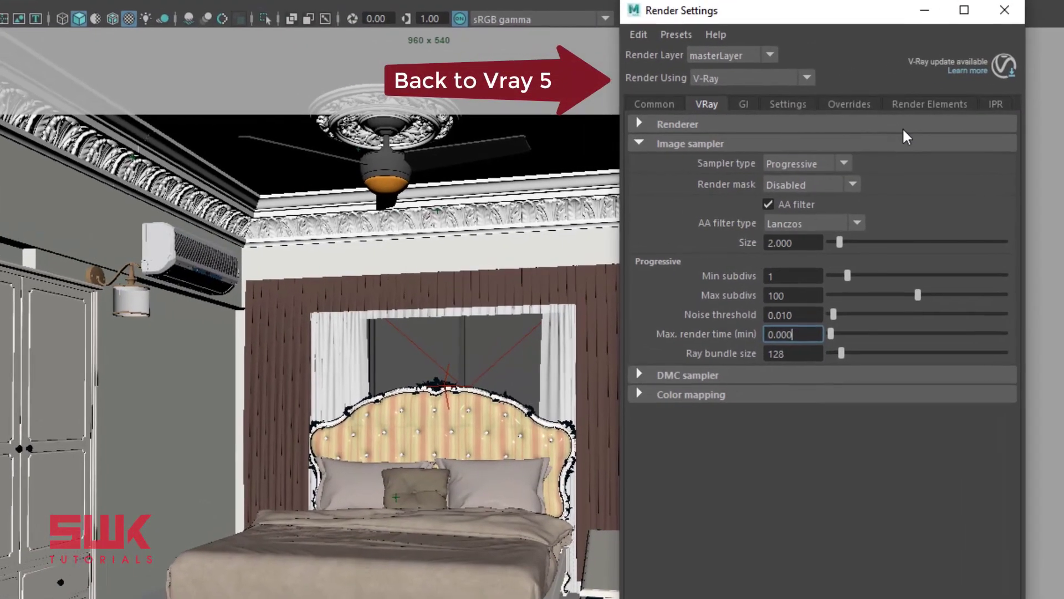
# Remove the existing denoiser from the added render elements in V-Ray 5 and add a new Denoiser element.
pyautogui.click(794, 154)
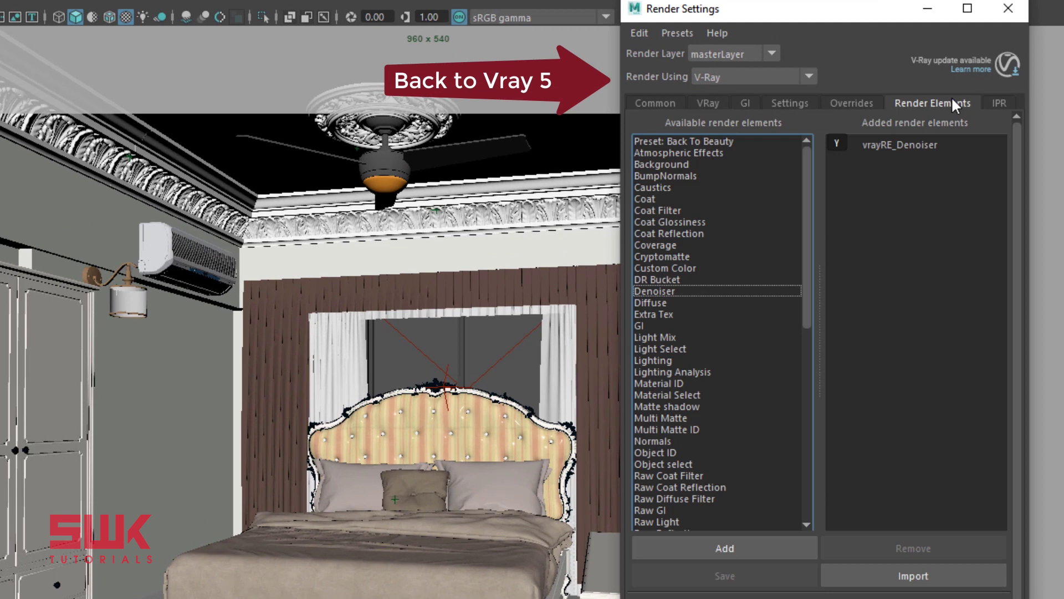
pyautogui.click(927, 143)
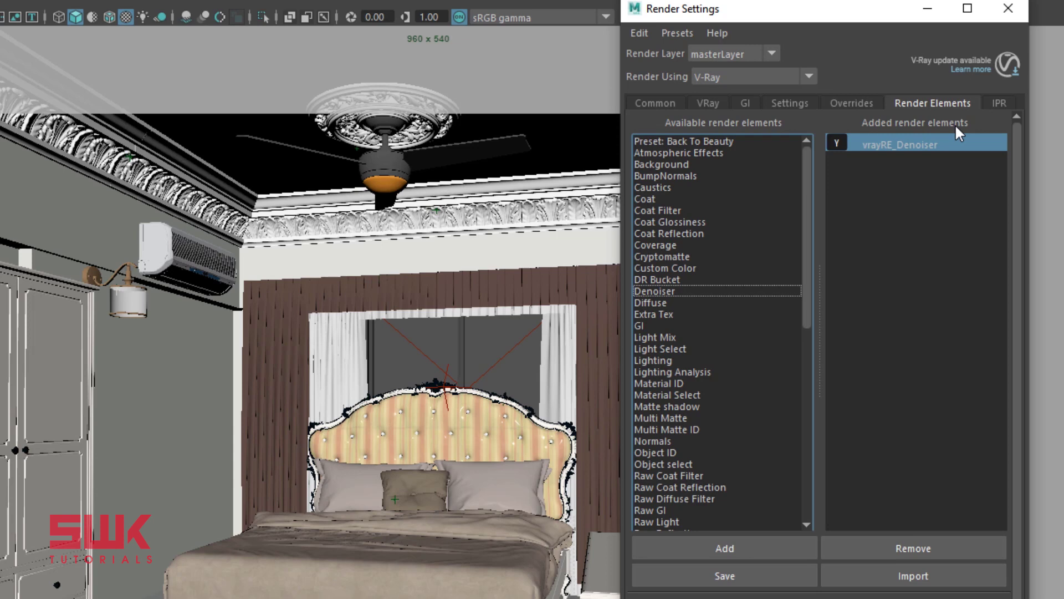
pyautogui.click(917, 546)
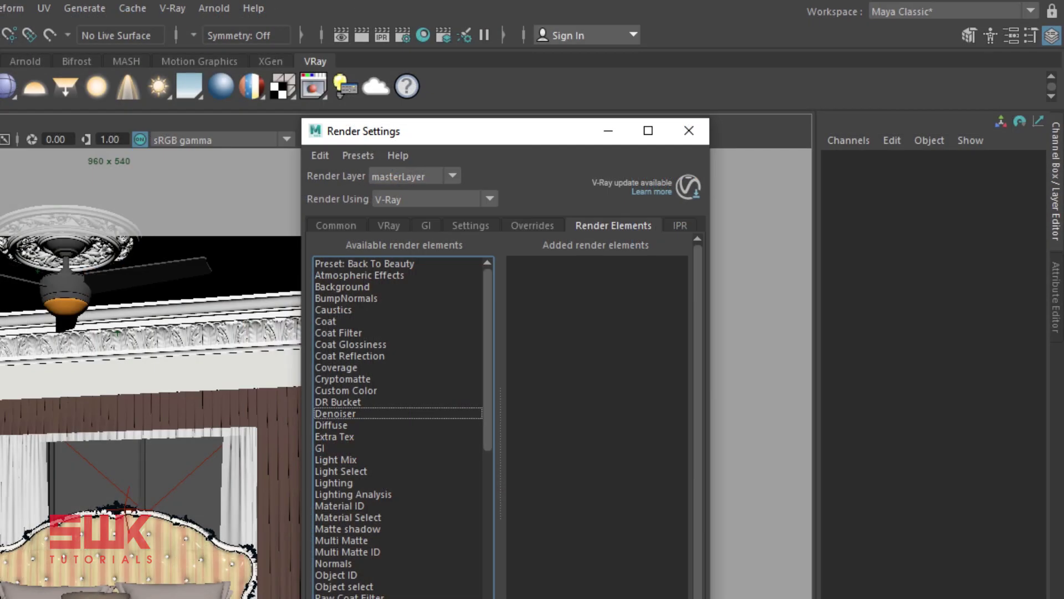
pyautogui.doubleClick(354, 413)
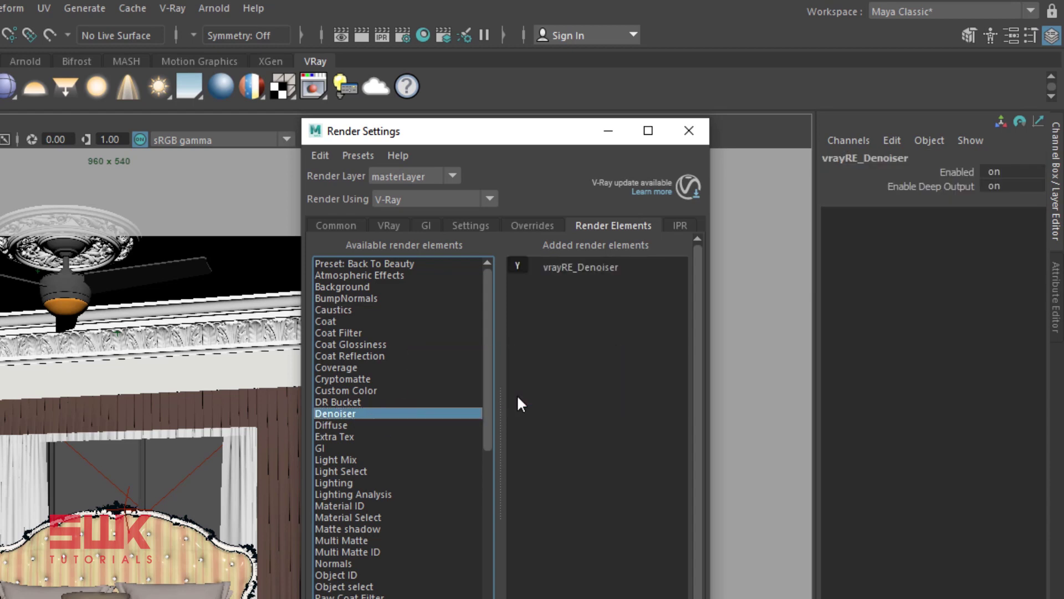
# Show the denoiser element's extra V-Ray attributes and set its preset to Mild.
pyautogui.click(592, 274)
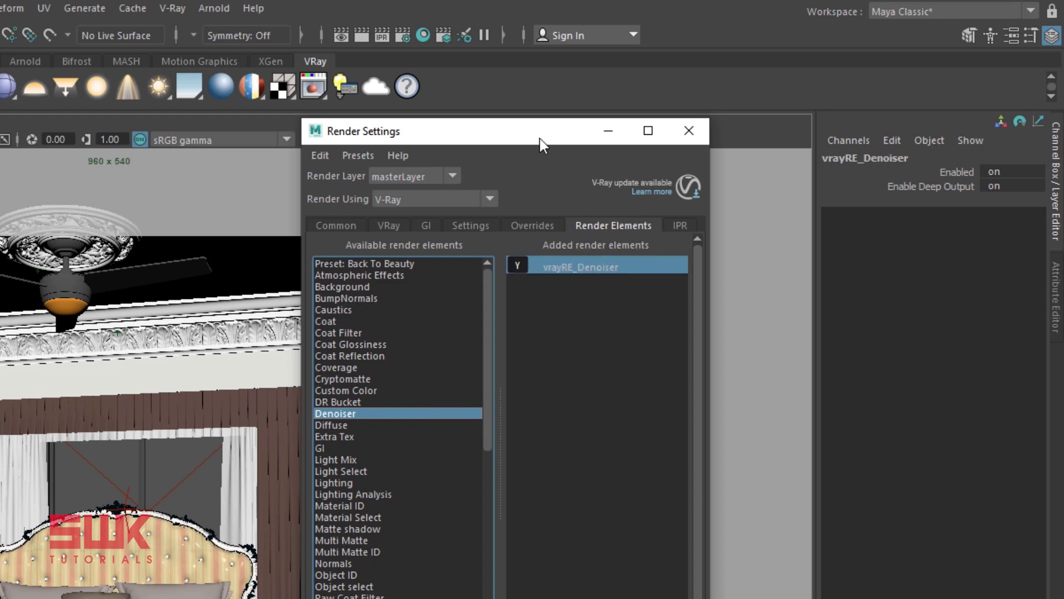
pyautogui.moveTo(543, 145); pyautogui.dragTo(197, 143)
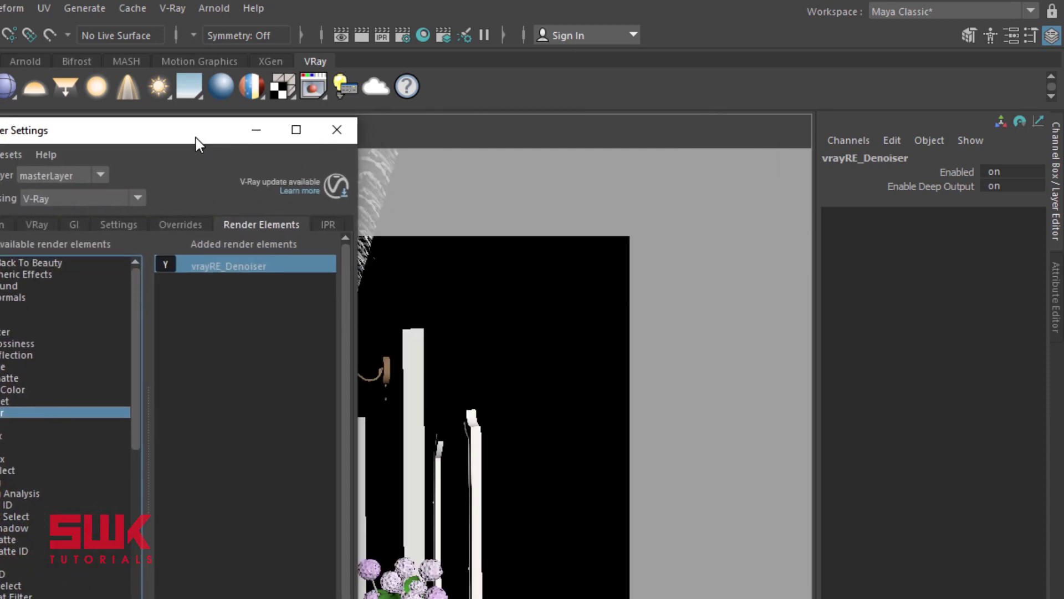
pyautogui.click(1017, 38)
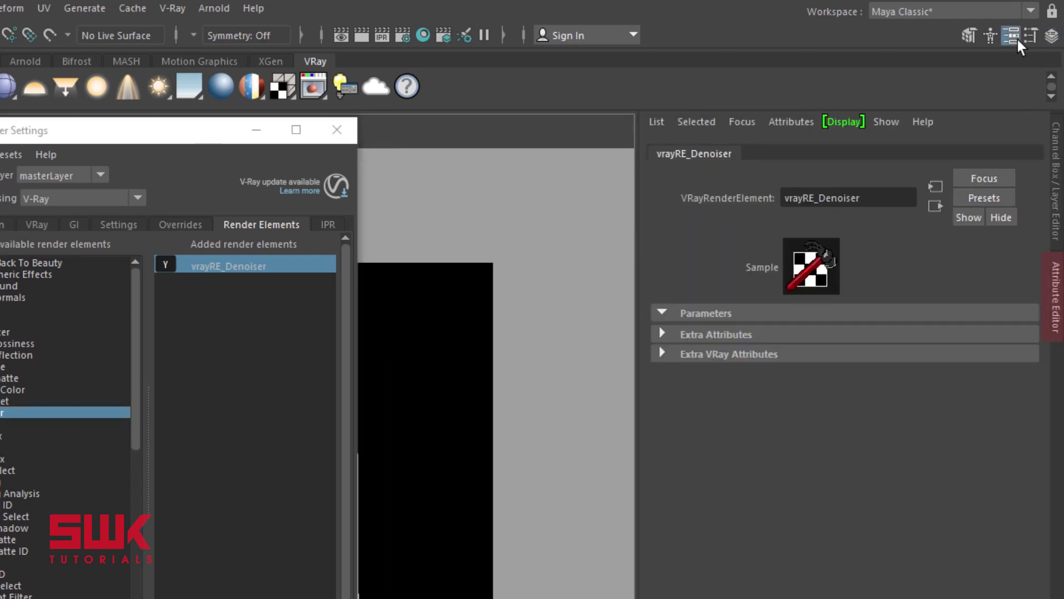
pyautogui.click(700, 353)
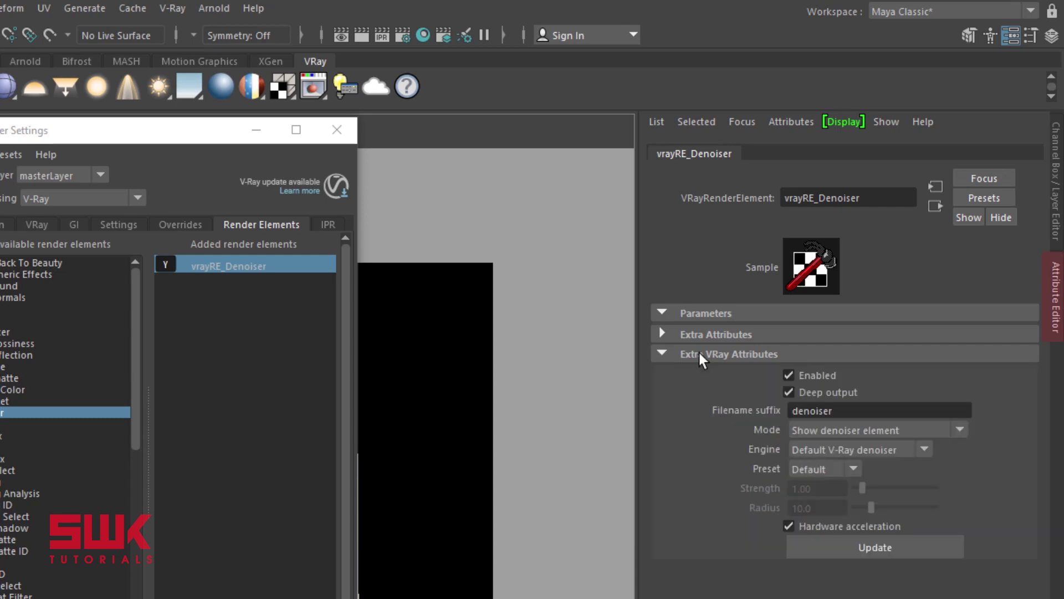
pyautogui.click(806, 464)
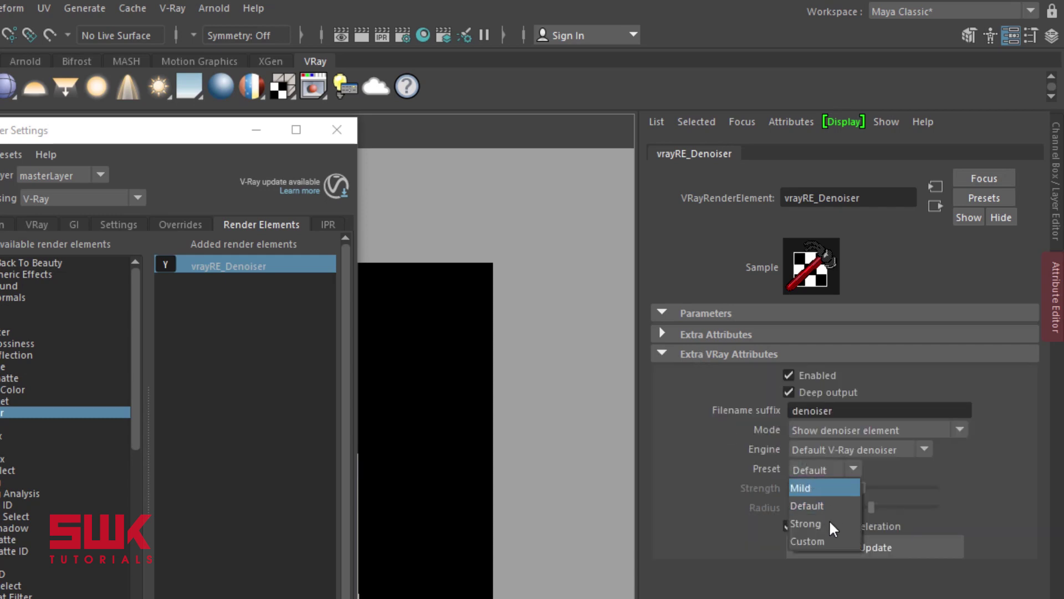
pyautogui.click(828, 488)
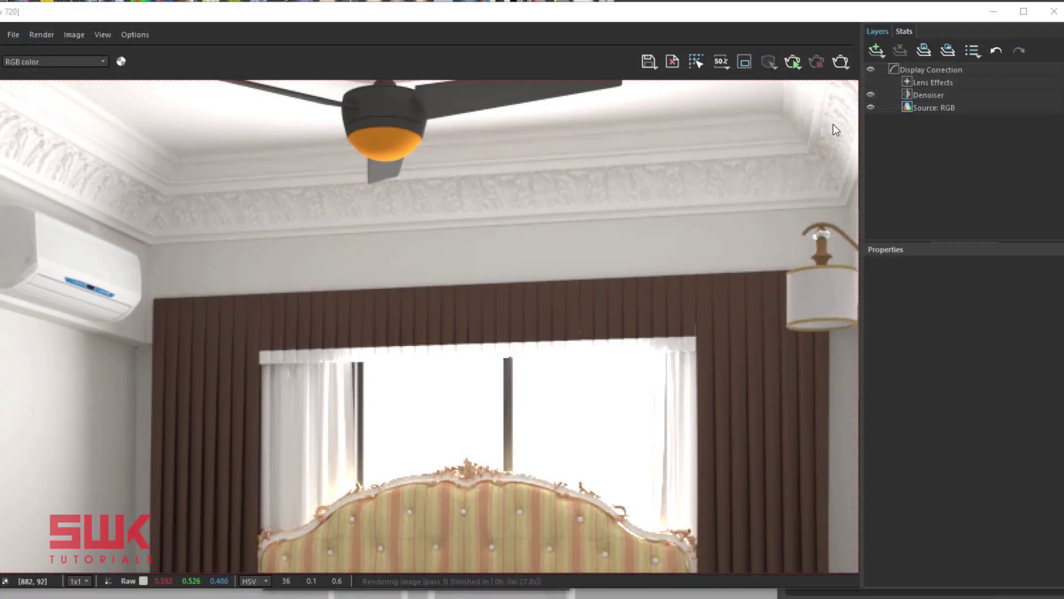
# Toggle the Denoiser layer's visibility in the frame buffer and look through the denoiser's preset options.
pyautogui.click(870, 95)
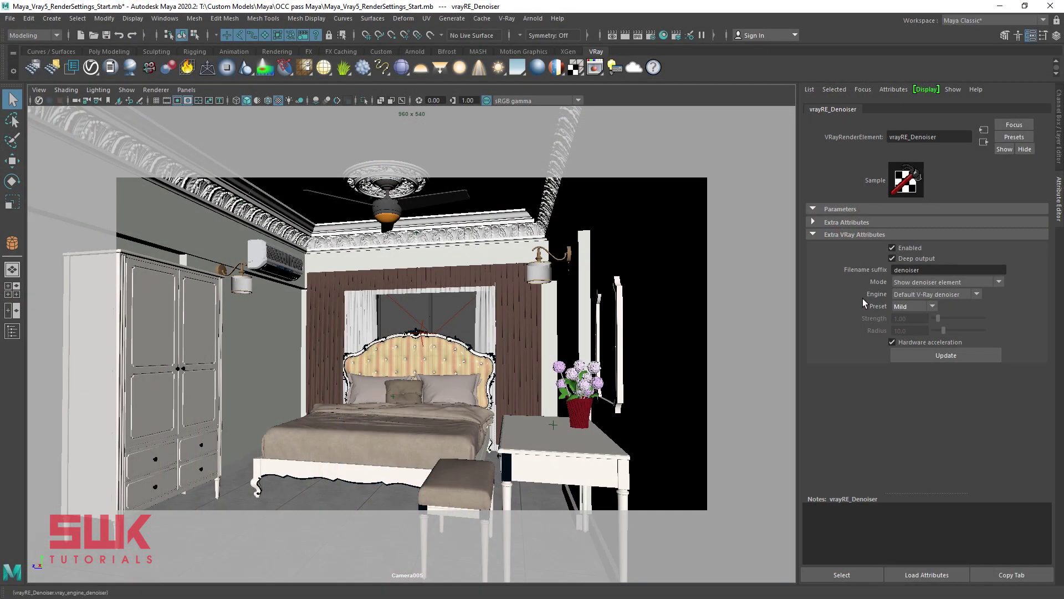
pyautogui.click(931, 307)
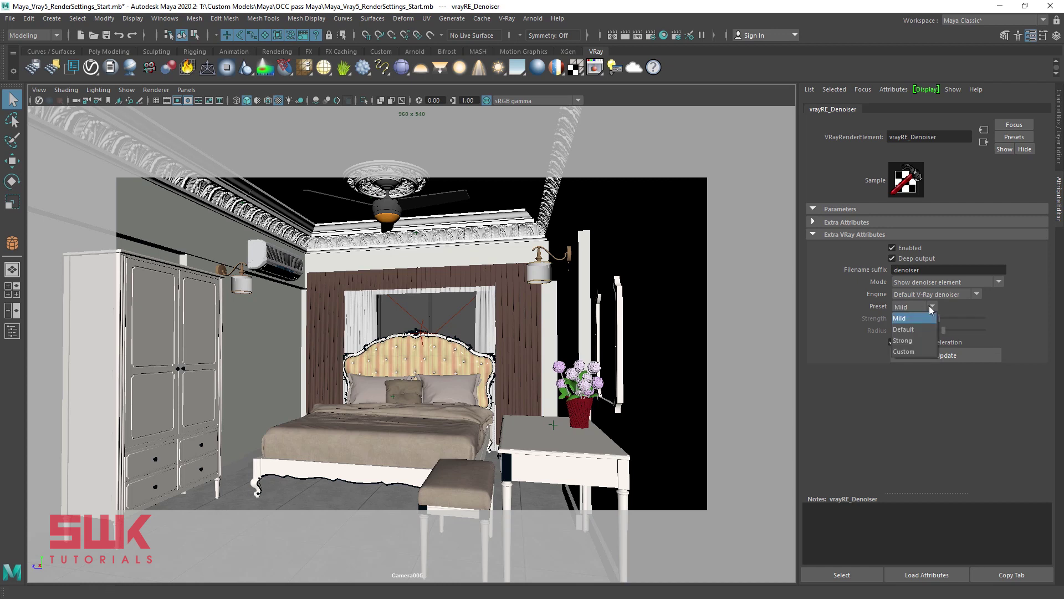
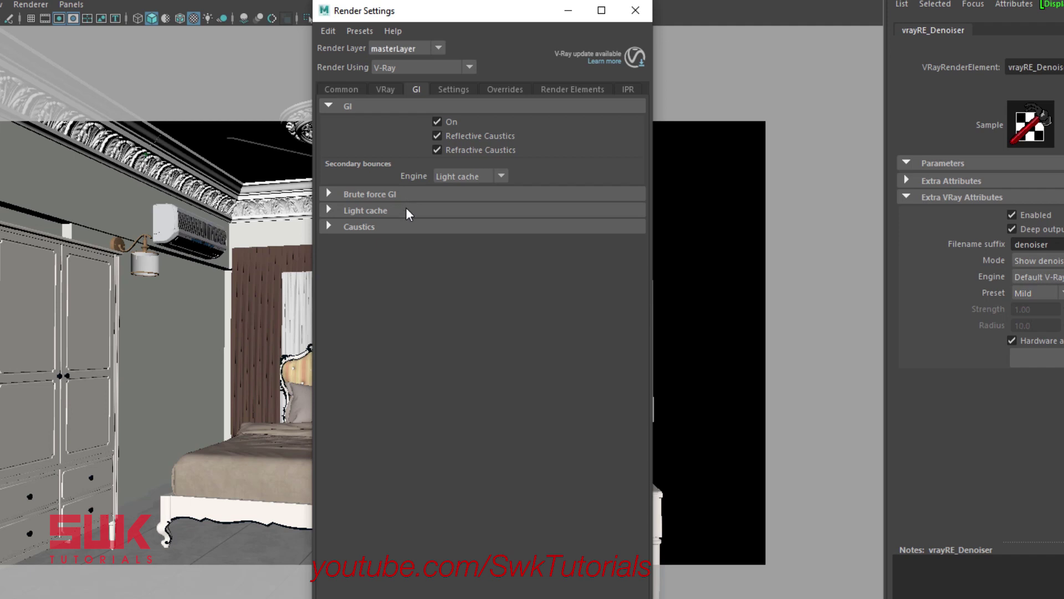
# In the GI light cache settings, set the subdivs to 2500 and keep the Still preset.
pyautogui.click(407, 210)
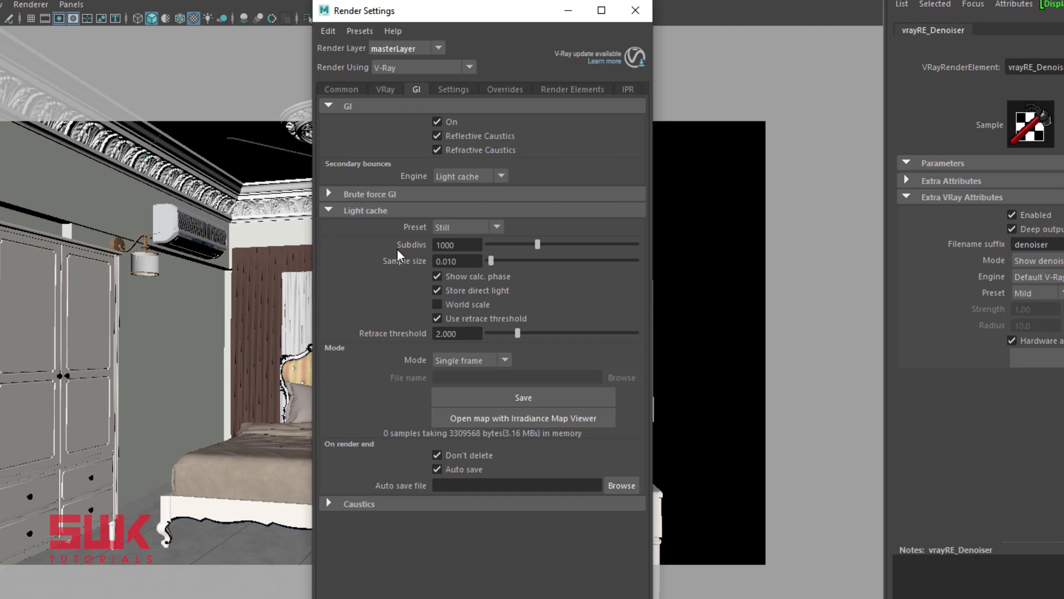
pyautogui.press('Tab')
pyautogui.write('2500')
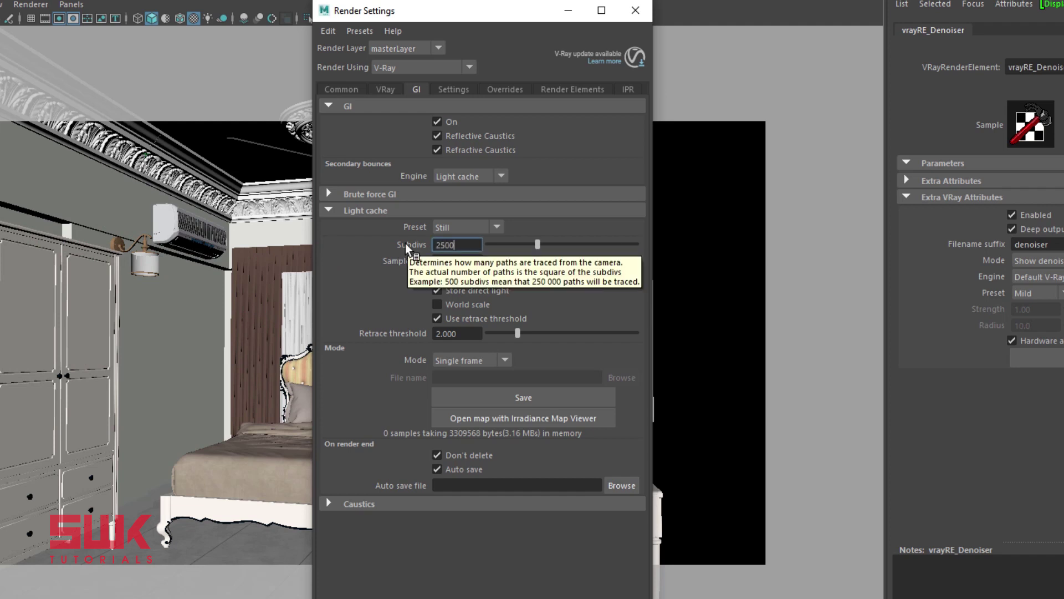
pyautogui.press('Return')
pyautogui.moveTo(442, 18); pyautogui.dragTo(664, 22)
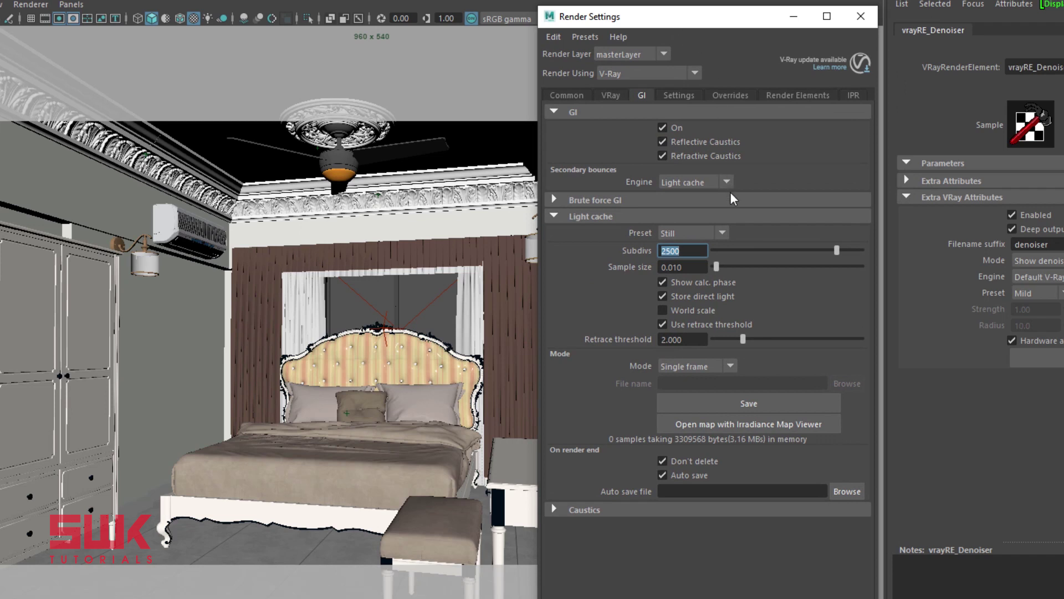
pyautogui.click(725, 231)
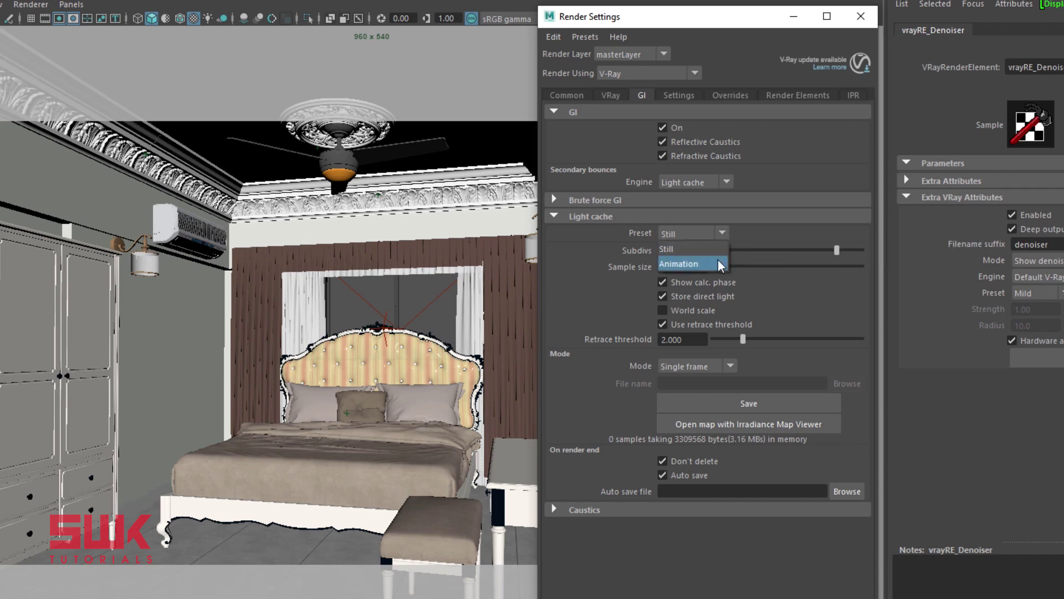
pyautogui.click(633, 251)
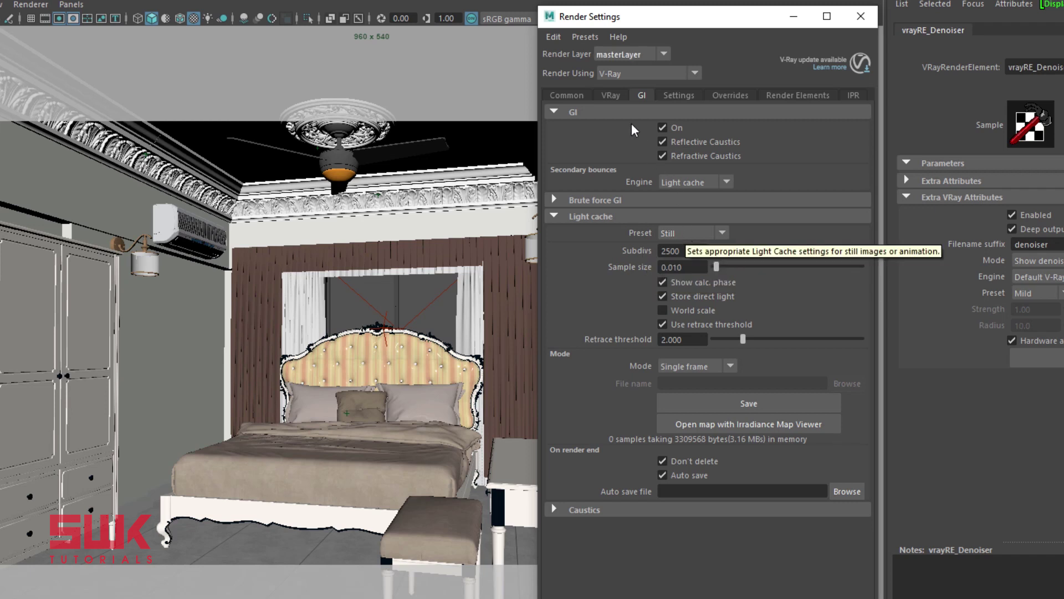
# Expand the image sampler settings and check the available sampler types, keeping Progressive.
pyautogui.click(613, 95)
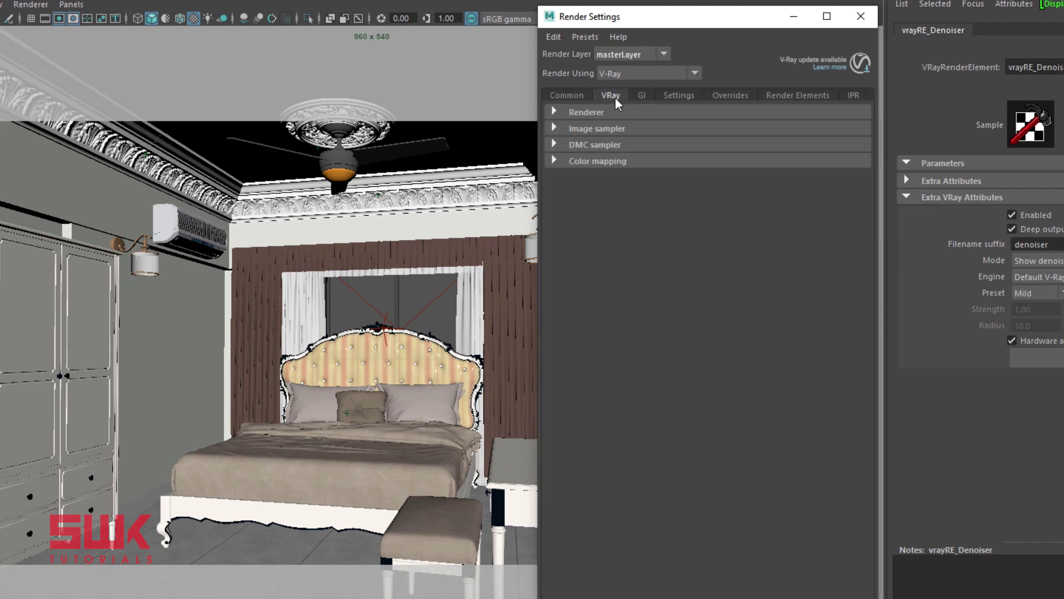
pyautogui.click(615, 131)
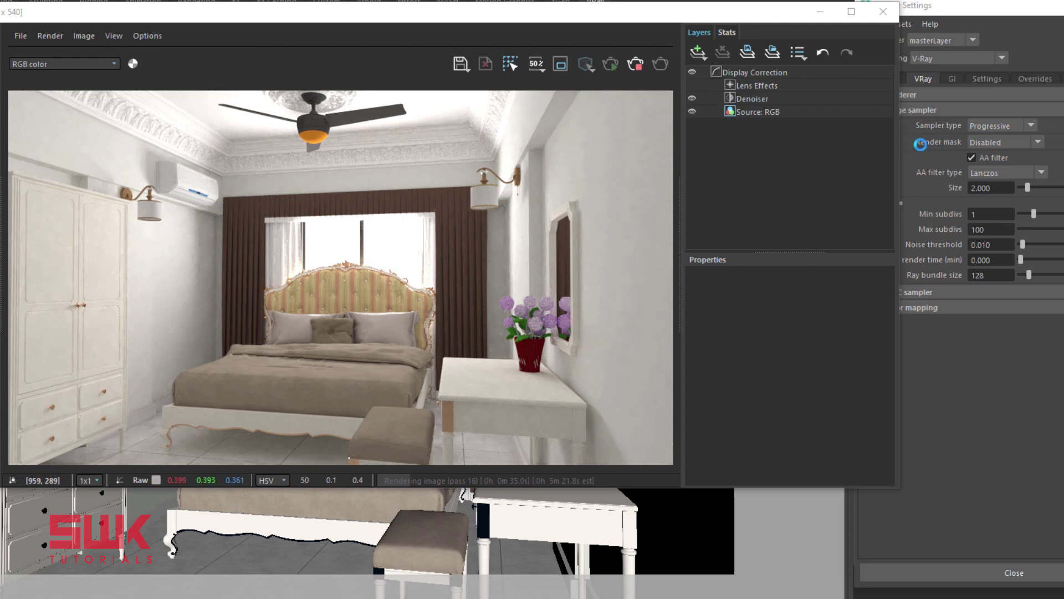
pyautogui.click(993, 128)
pyautogui.click(1017, 129)
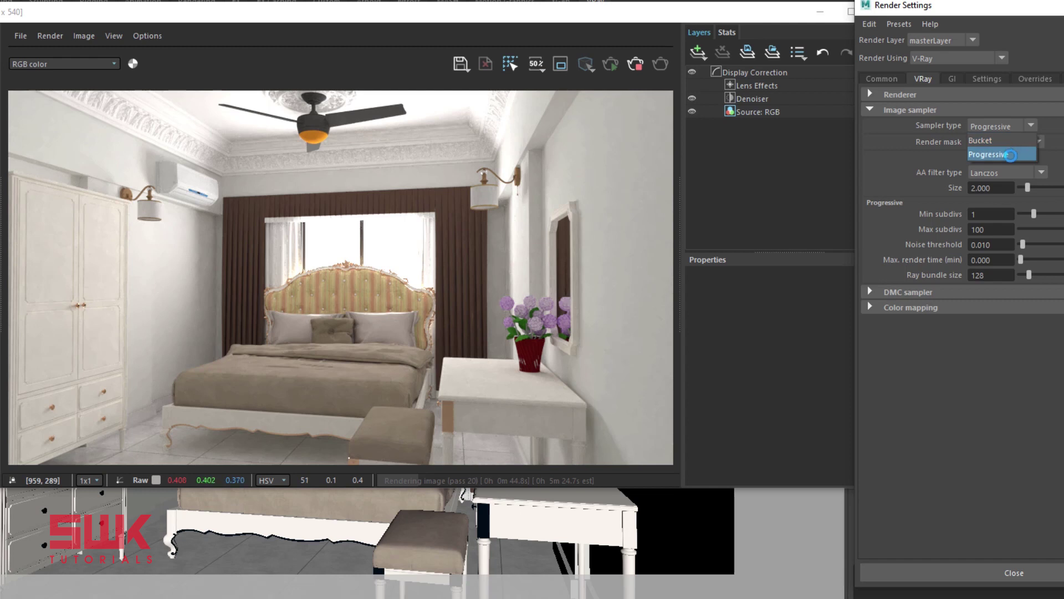
pyautogui.click(495, 272)
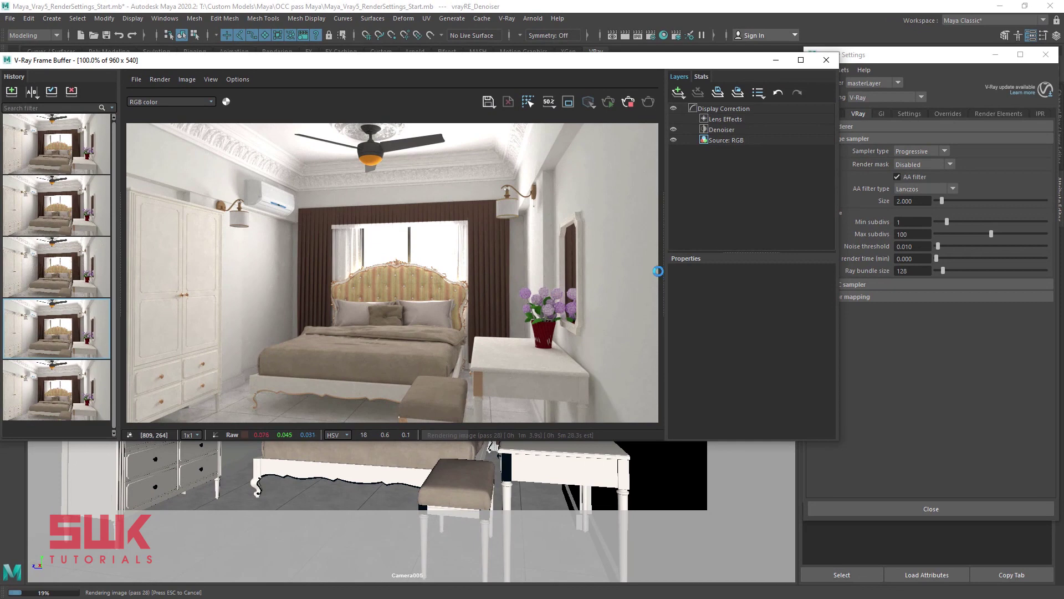
pyautogui.click(857, 259)
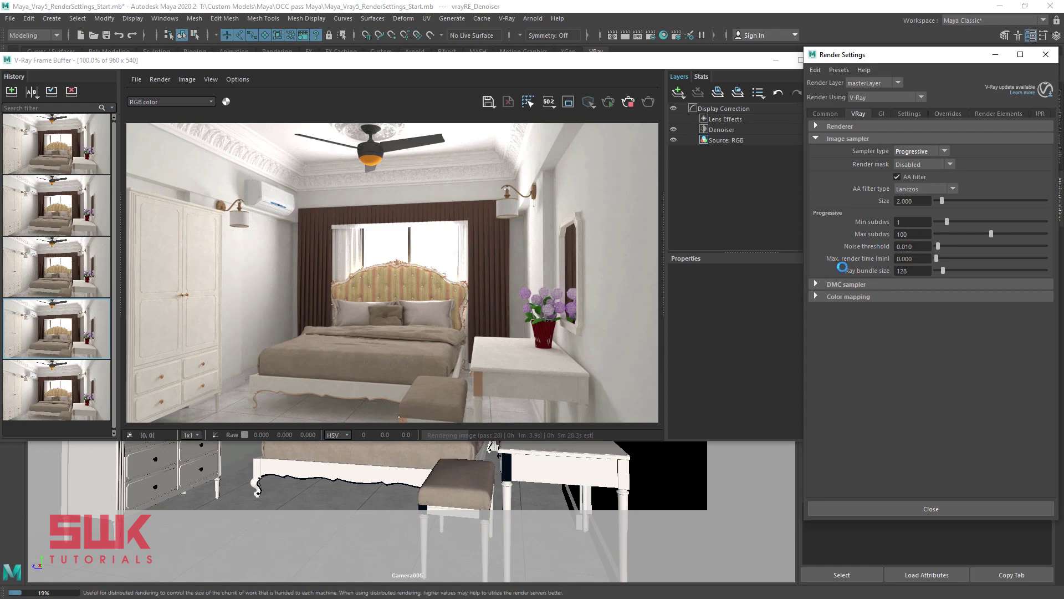
# Set the Progressive sampler's noise threshold to 0 and its maximum render time to 1 minute.
pyautogui.click(858, 113)
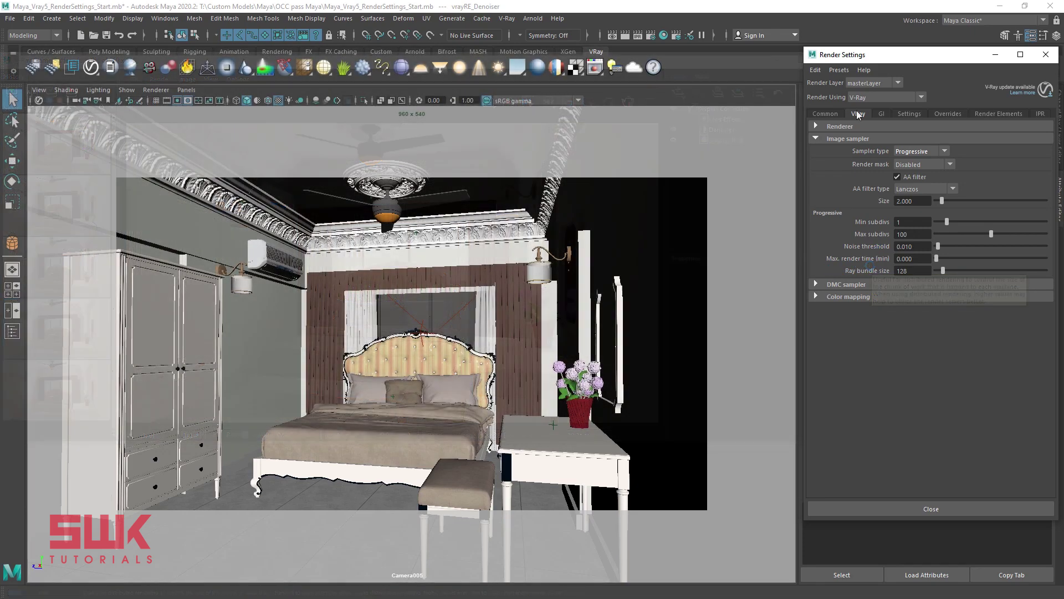
pyautogui.click(912, 246)
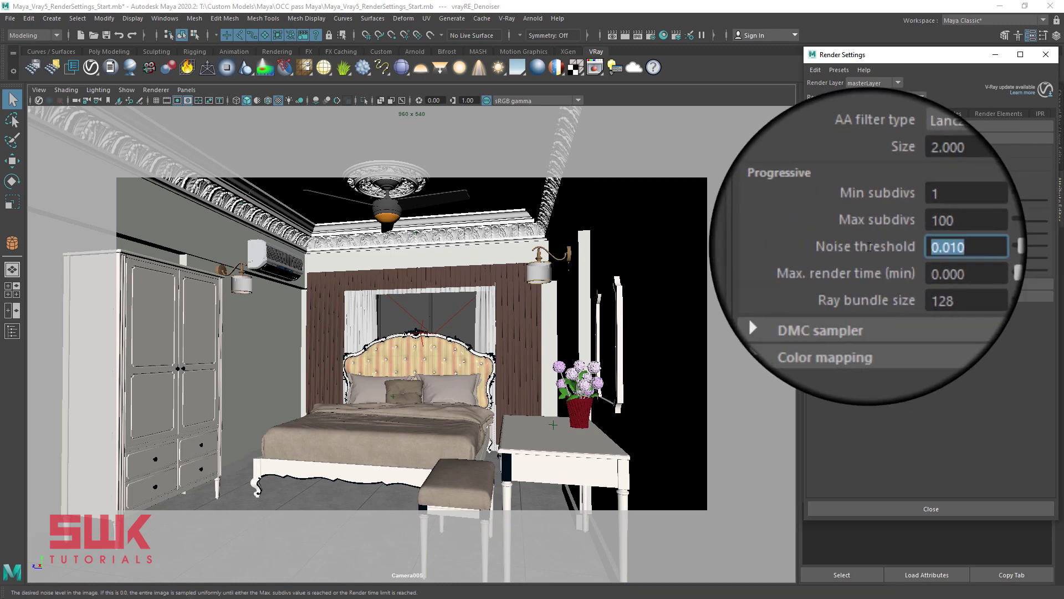
pyautogui.write('0')
pyautogui.press('Return')
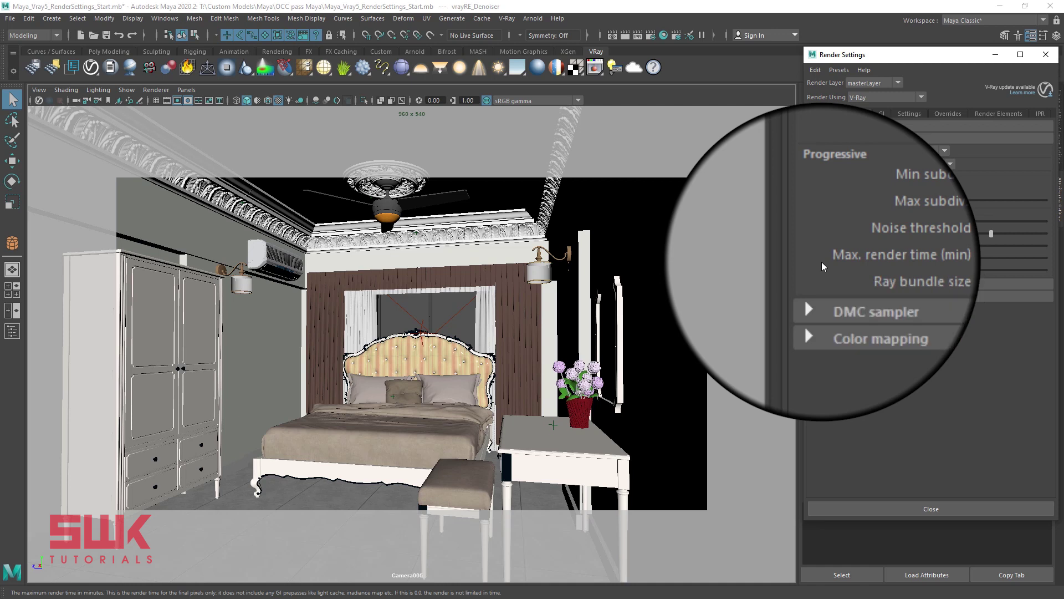
pyautogui.click(919, 258)
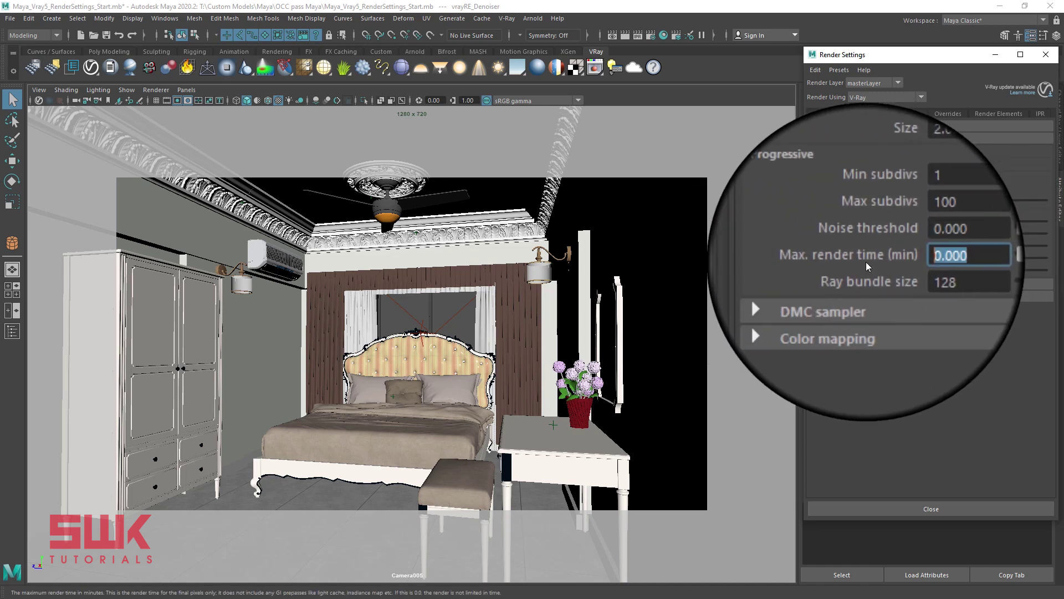
pyautogui.write('1.')
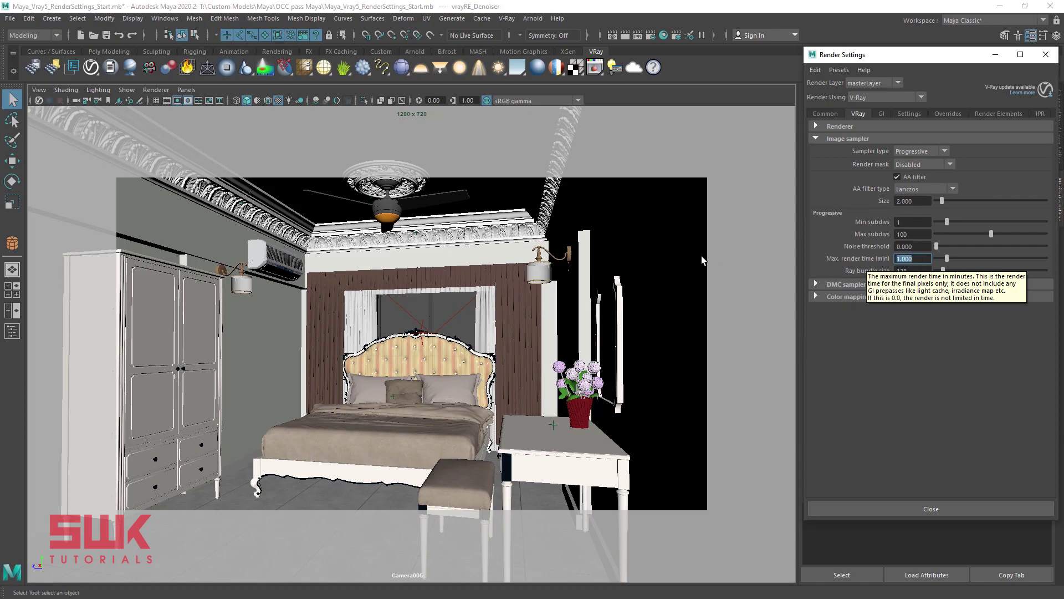
# Open the V-Ray Frame Buffer and load the "High Res Render time: 1 min" image from the history.
pyautogui.click(622, 36)
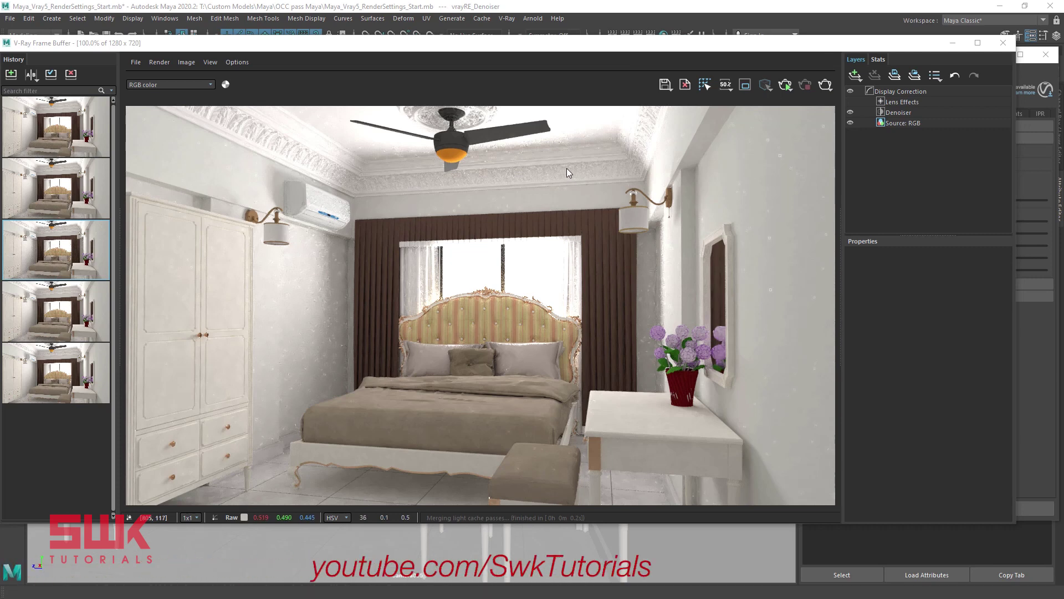
pyautogui.moveTo(86, 265)
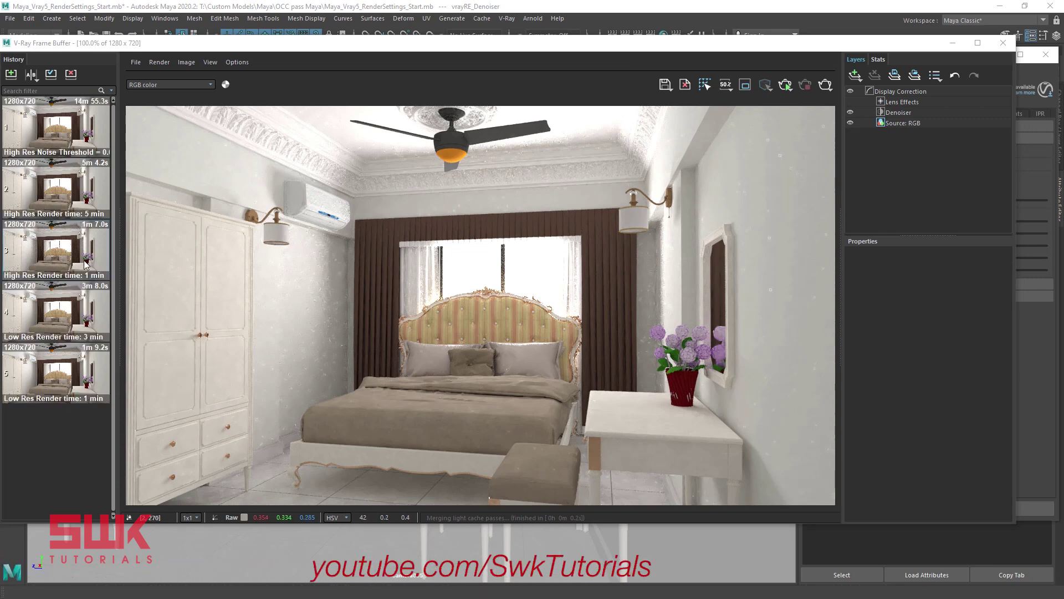
pyautogui.click(85, 263)
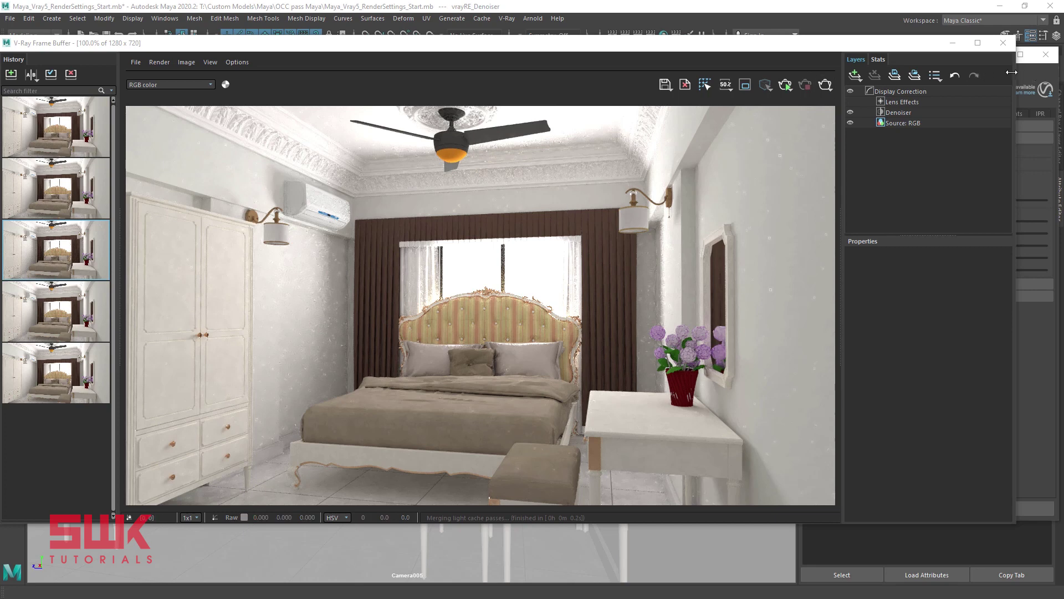
# Set the Progressive sampler's maximum render time to 5 minutes and render the bedroom.
pyautogui.moveTo(721, 43); pyautogui.dragTo(722, 60)
pyautogui.click(651, 34)
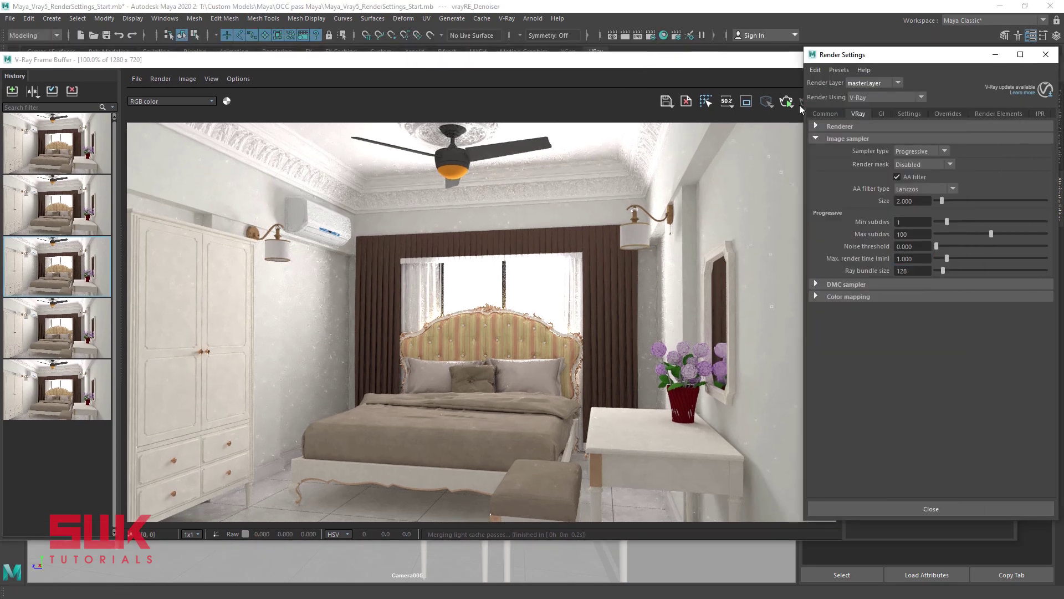
pyautogui.moveTo(915, 259); pyautogui.dragTo(826, 257)
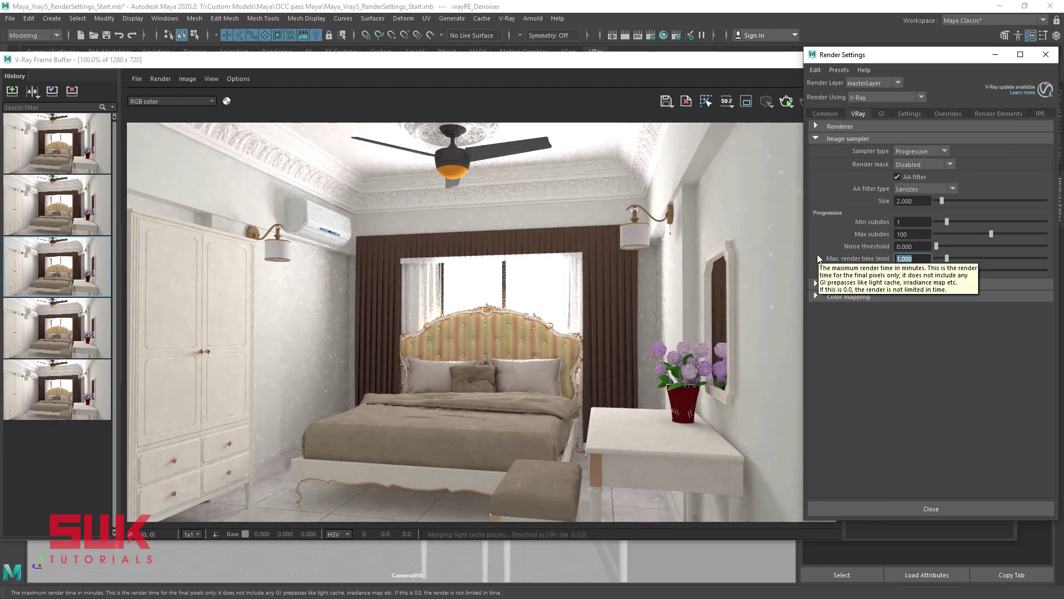
pyautogui.click(766, 195)
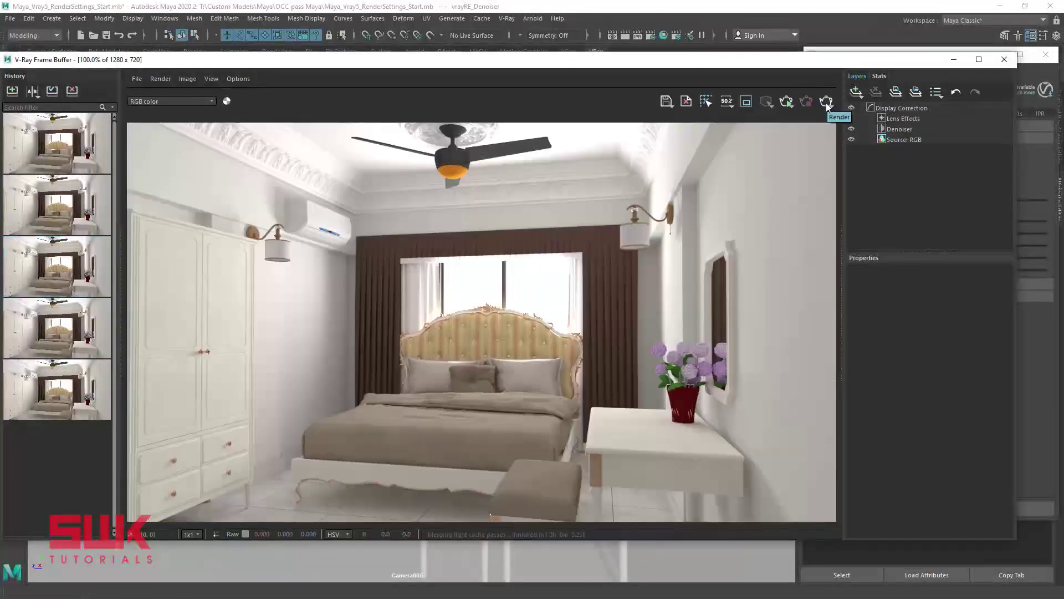
pyautogui.moveTo(65, 206)
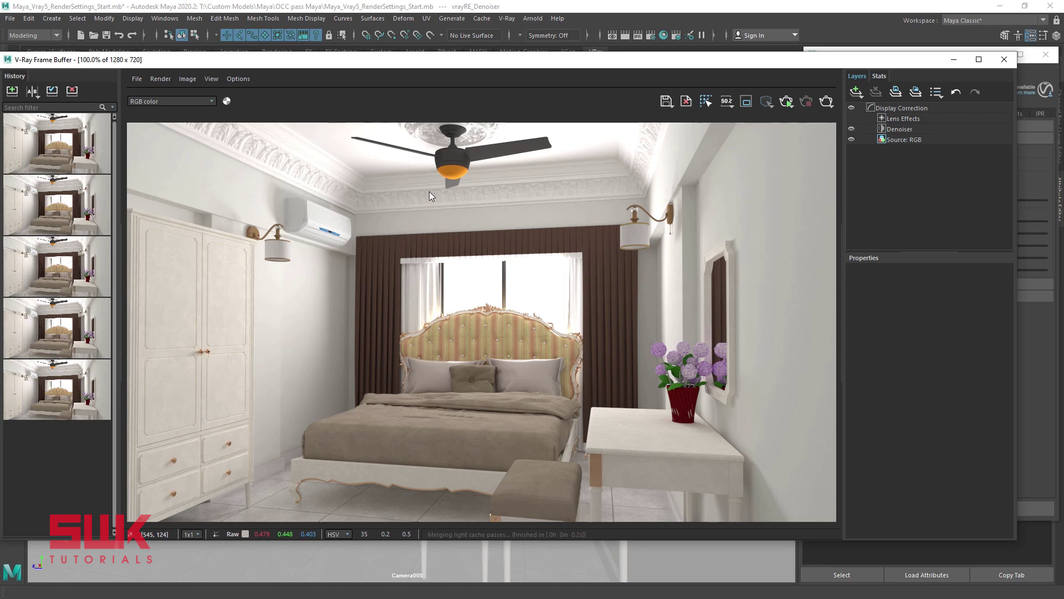
# Set the Progressive sampler's maximum render time to 0 and its noise threshold to 0.01.
pyautogui.click(904, 48)
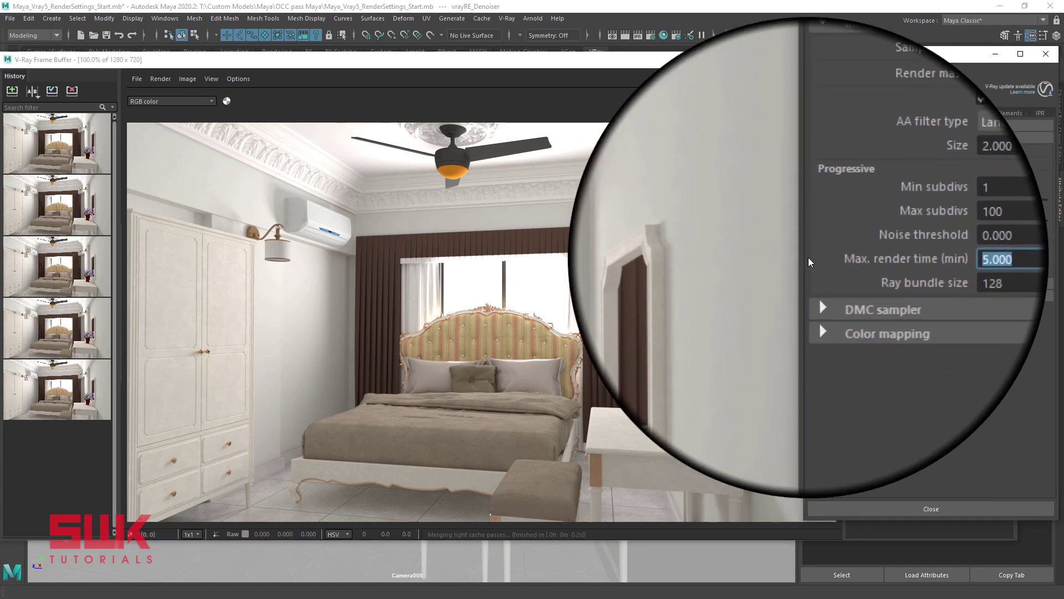
pyautogui.write('0')
pyautogui.press('Return')
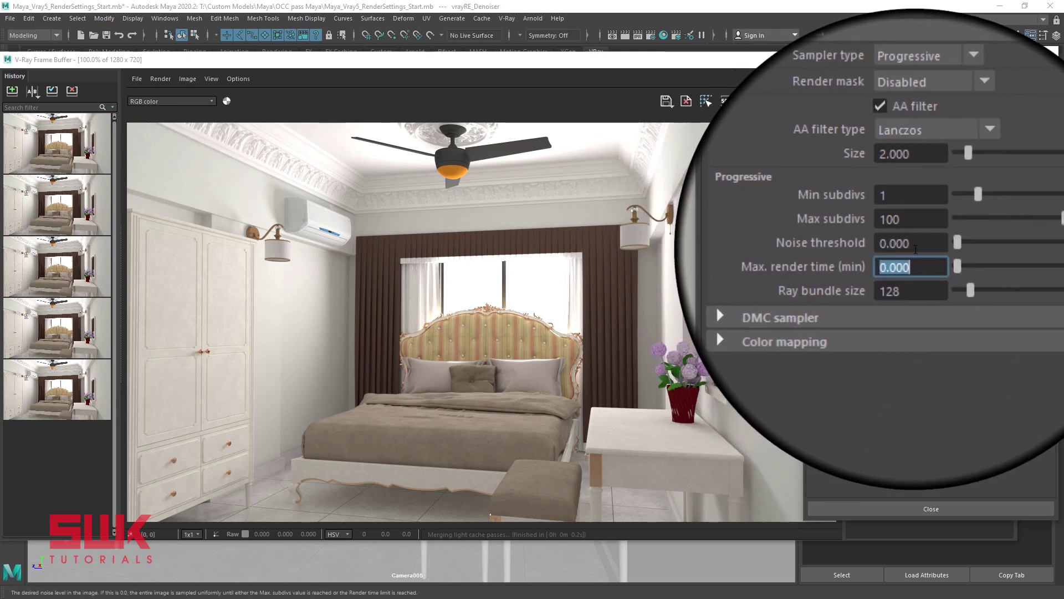
pyautogui.hotkey('shift', 'Tab')
pyautogui.write('.01')
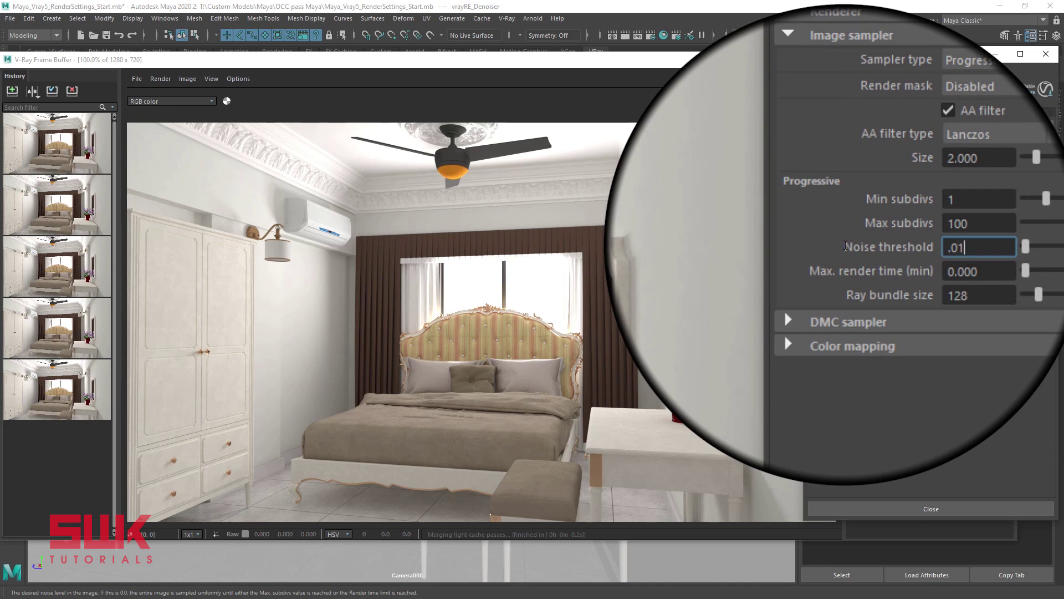
pyautogui.press('Return')
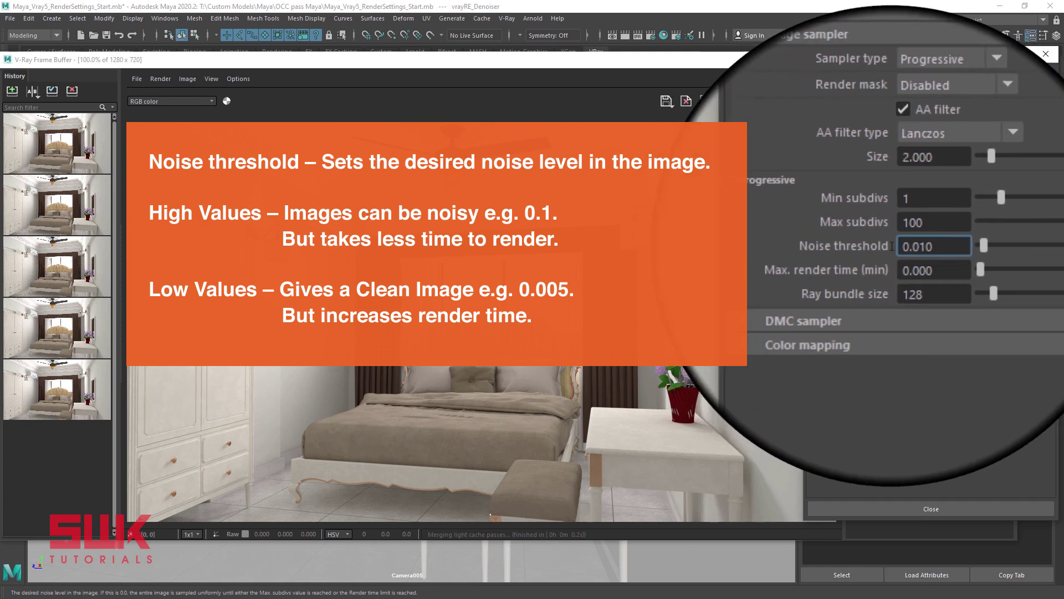
# Set the noise threshold to 0.005, render the bedroom again and inspect the result up close.
pyautogui.write('0.005')
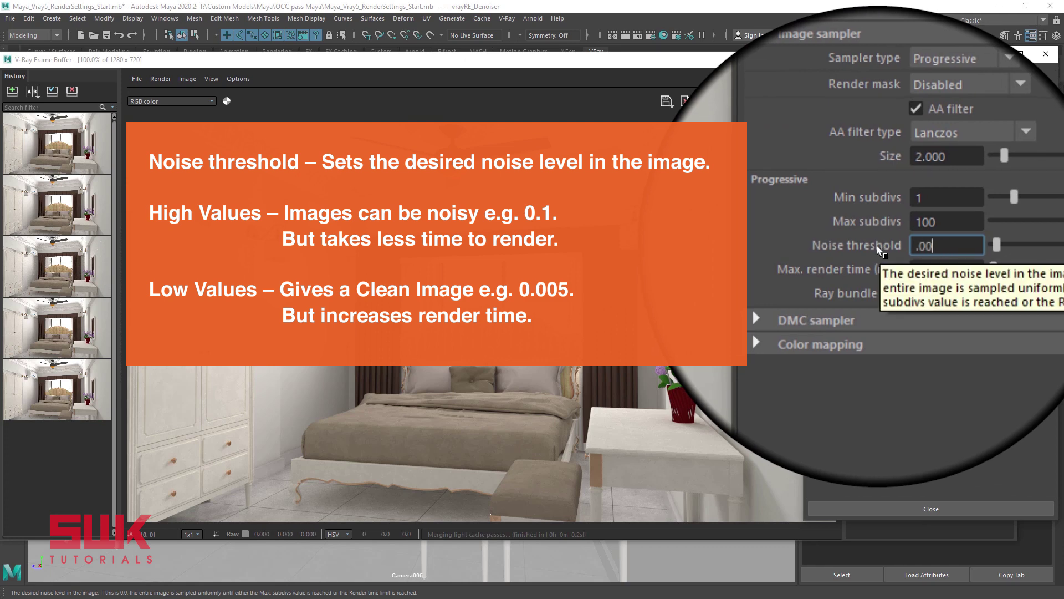
pyautogui.press('Return')
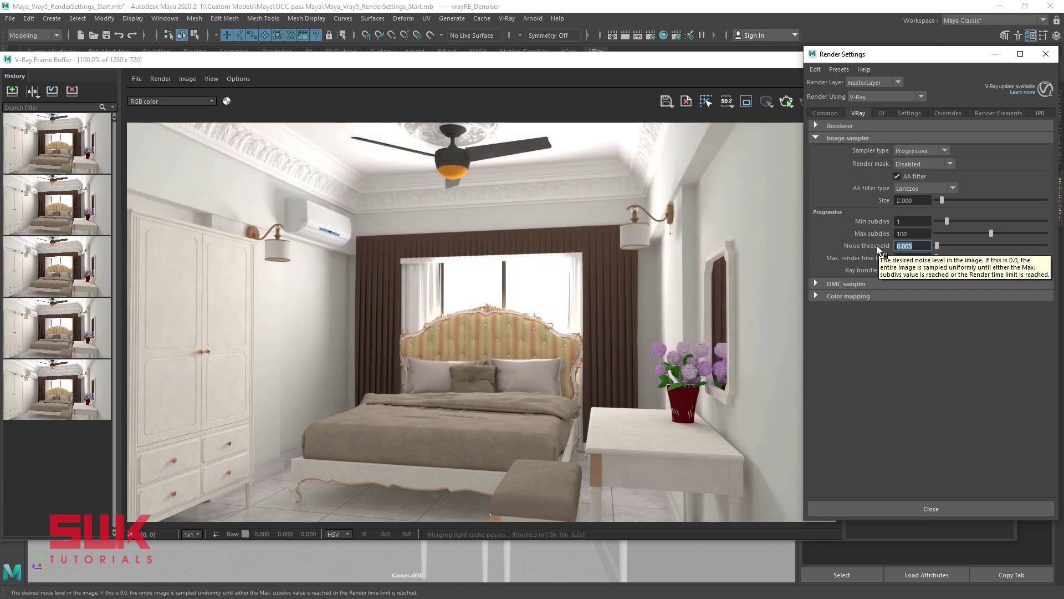
pyautogui.click(727, 188)
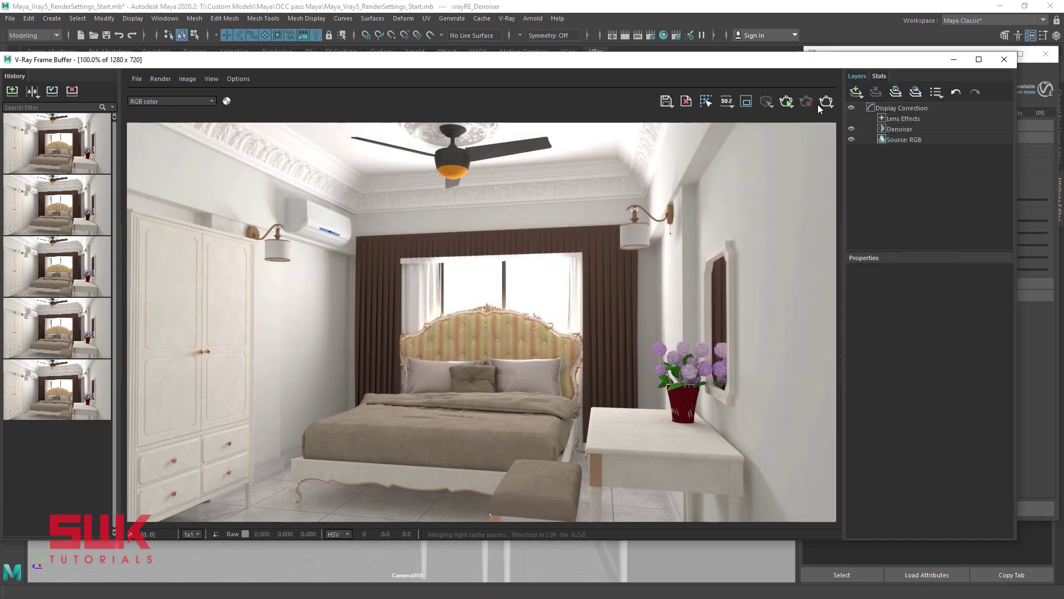
pyautogui.click(821, 101)
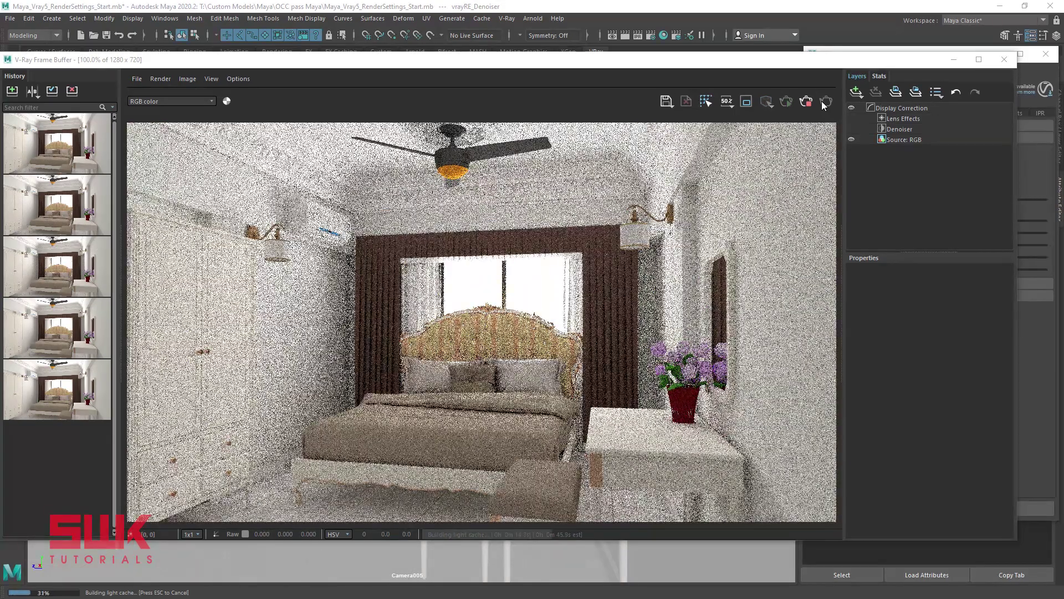
pyautogui.scroll(1, 561, 205)
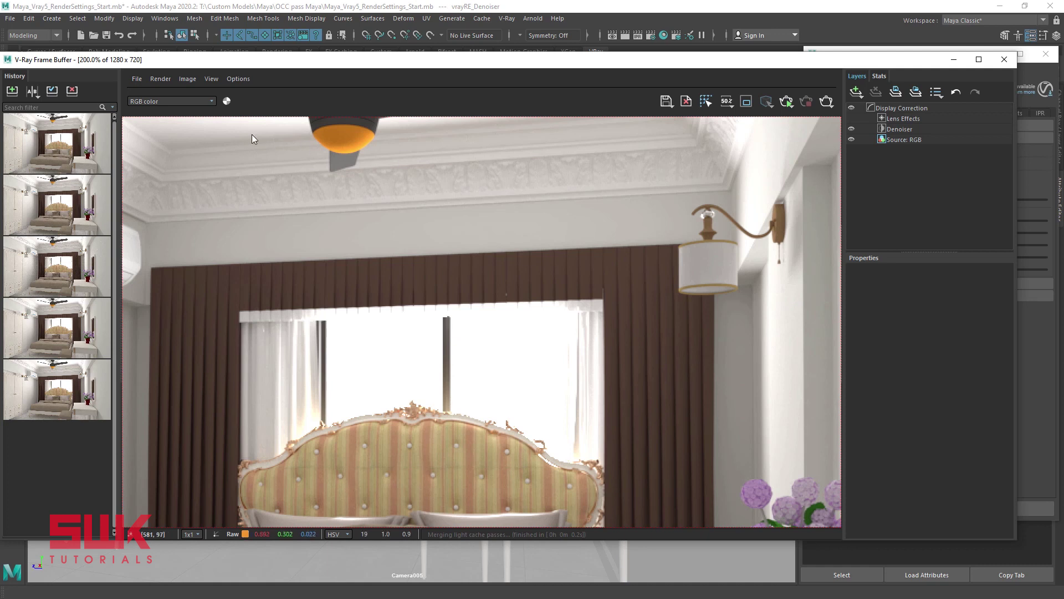
pyautogui.moveTo(75, 131)
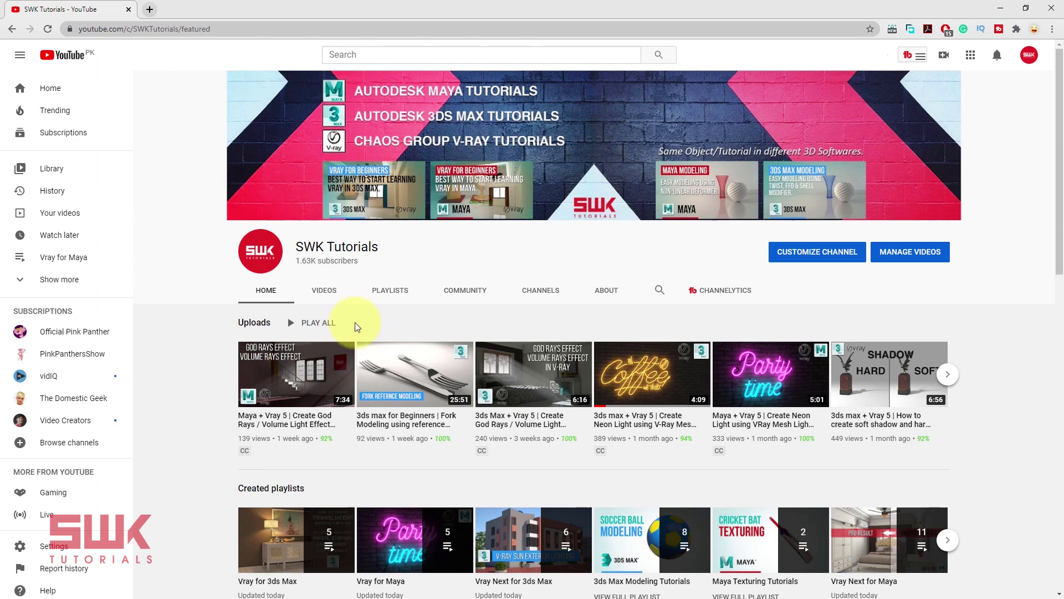
# On the SWK Tutorials YouTube channel, open the Vray Next for Maya playlist and read the video comment about V-Ray Quick Settings.
pyautogui.click(378, 294)
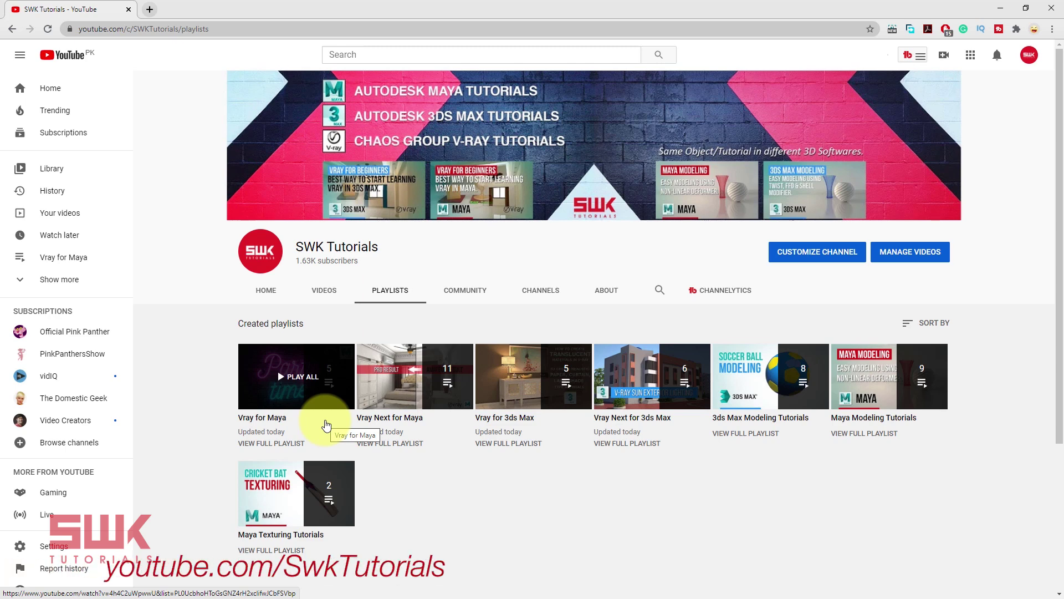
pyautogui.click(421, 425)
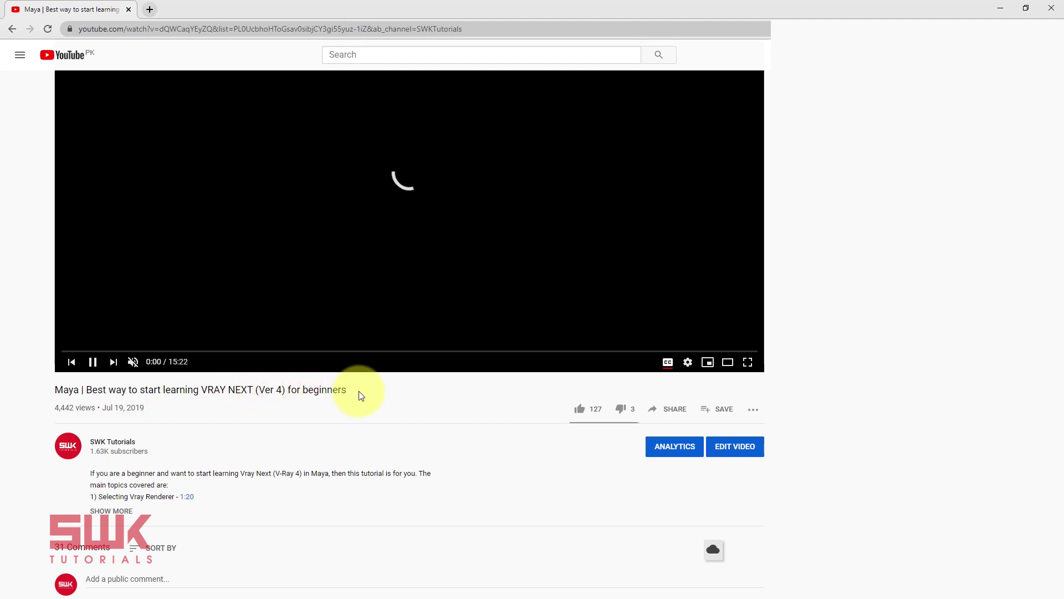
pyautogui.scroll(-3, 359, 394)
pyautogui.scroll(-1, 359, 395)
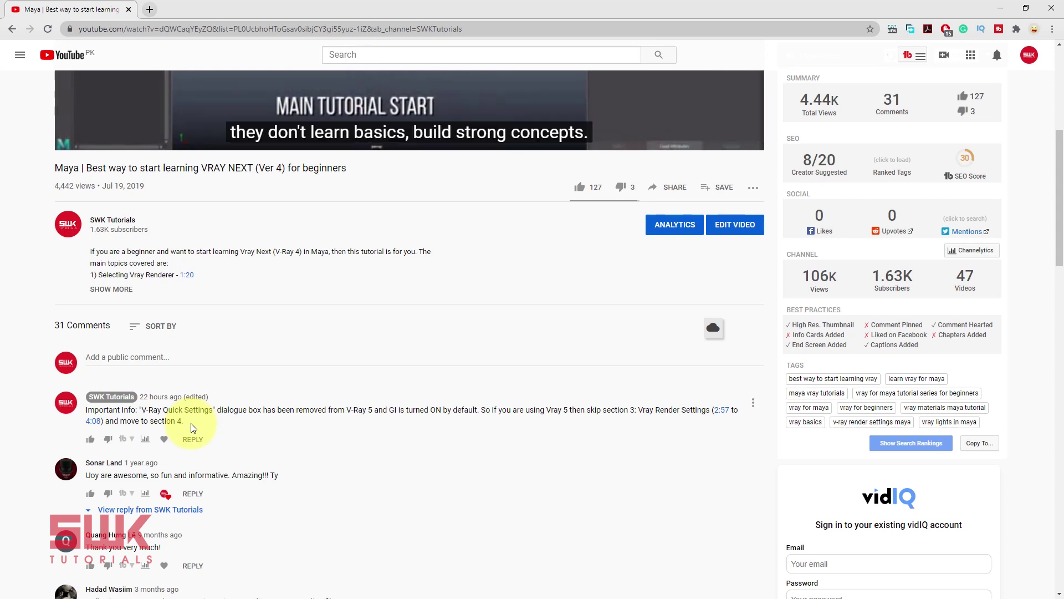
pyautogui.moveTo(137, 406); pyautogui.dragTo(212, 414)
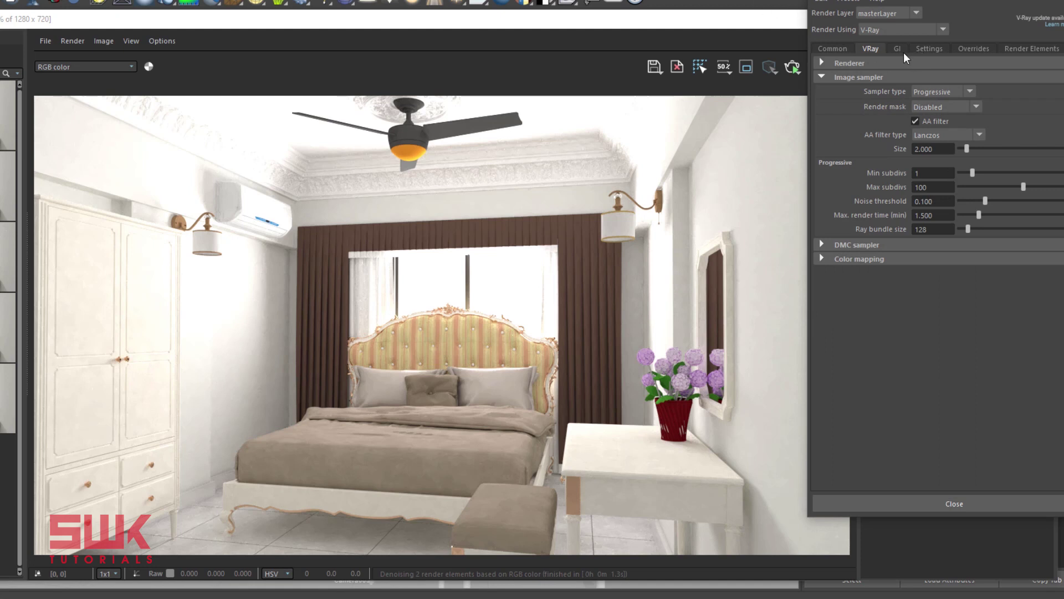
# Back in Maya, examine the color mapping types and the Reinhard burn value, and close the render settings.
pyautogui.click(859, 259)
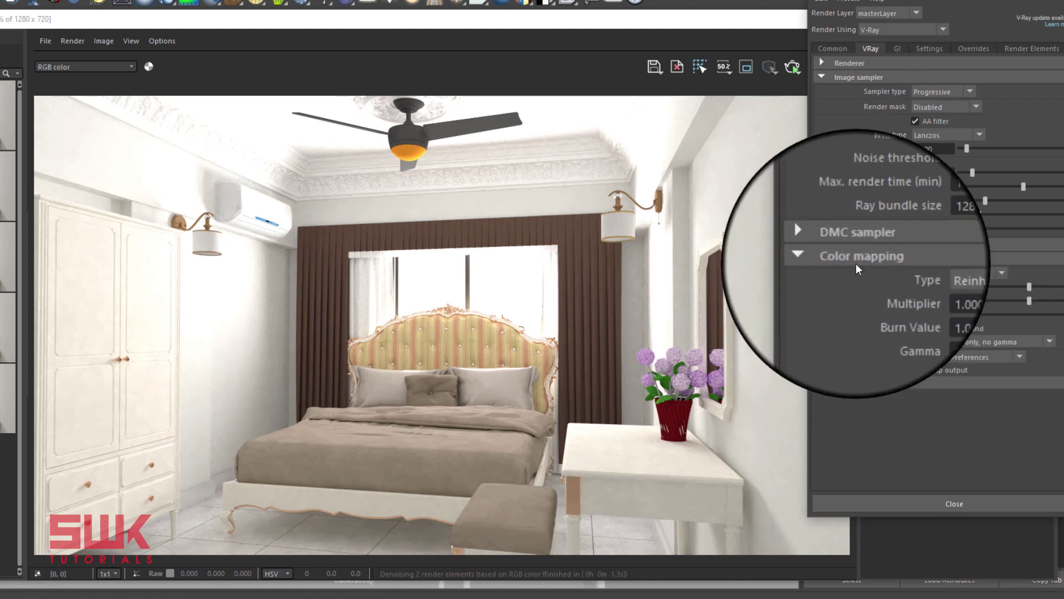
pyautogui.click(926, 274)
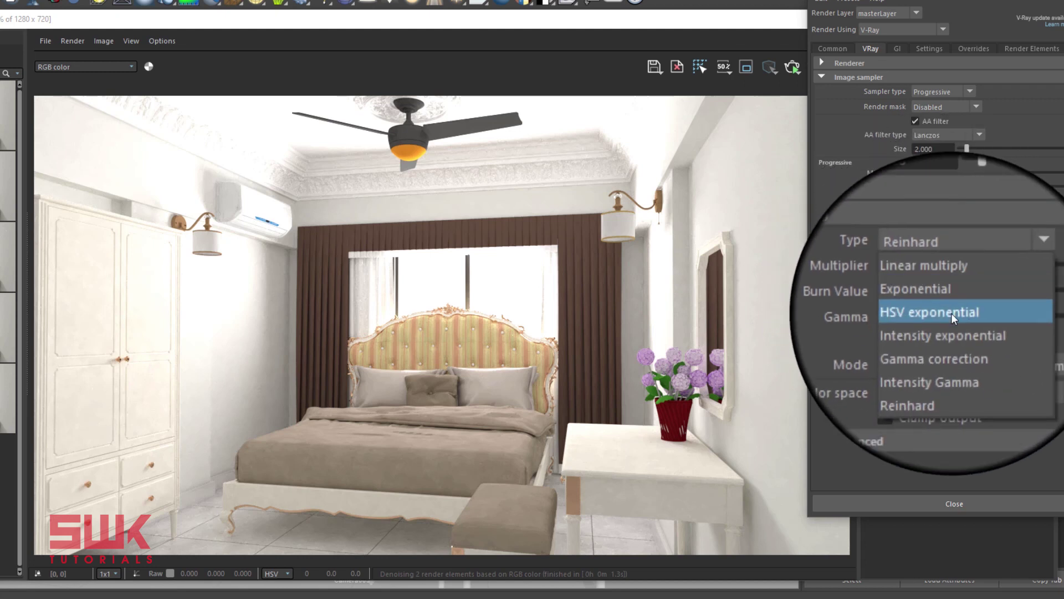
pyautogui.click(838, 294)
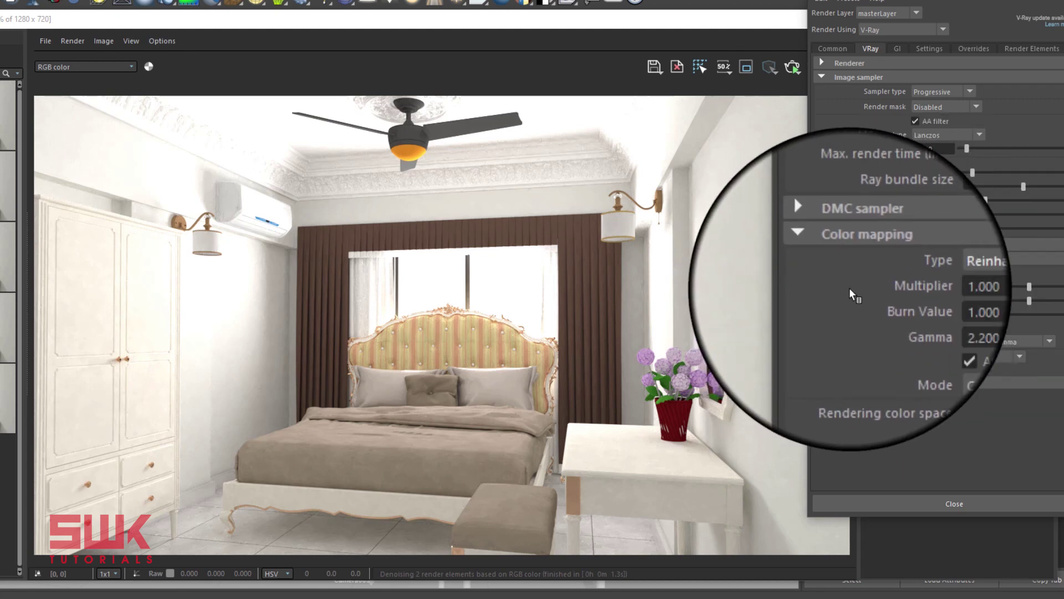
pyautogui.doubleClick(937, 299)
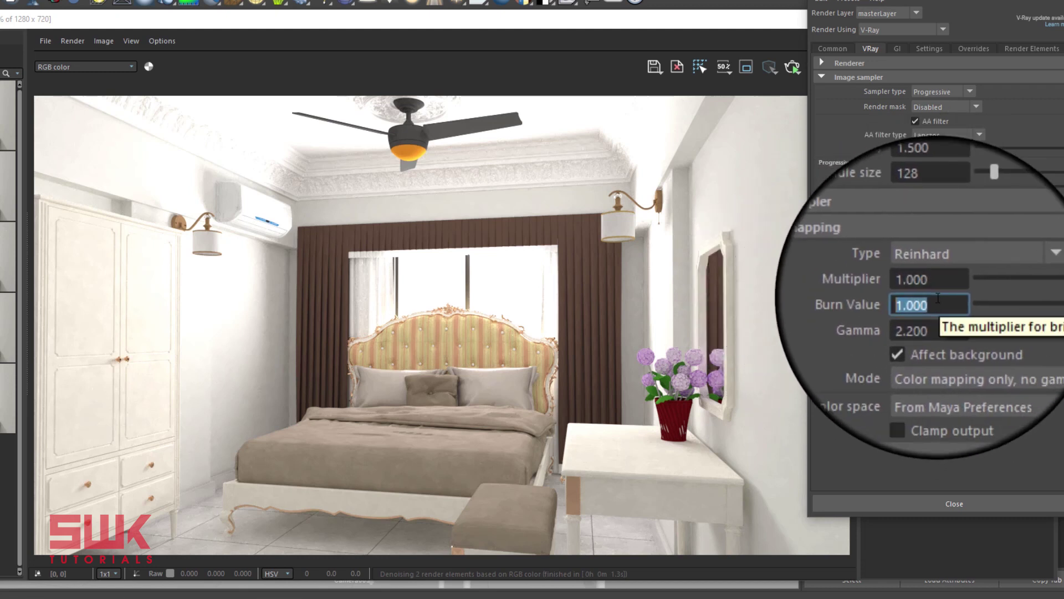
pyautogui.click(942, 301)
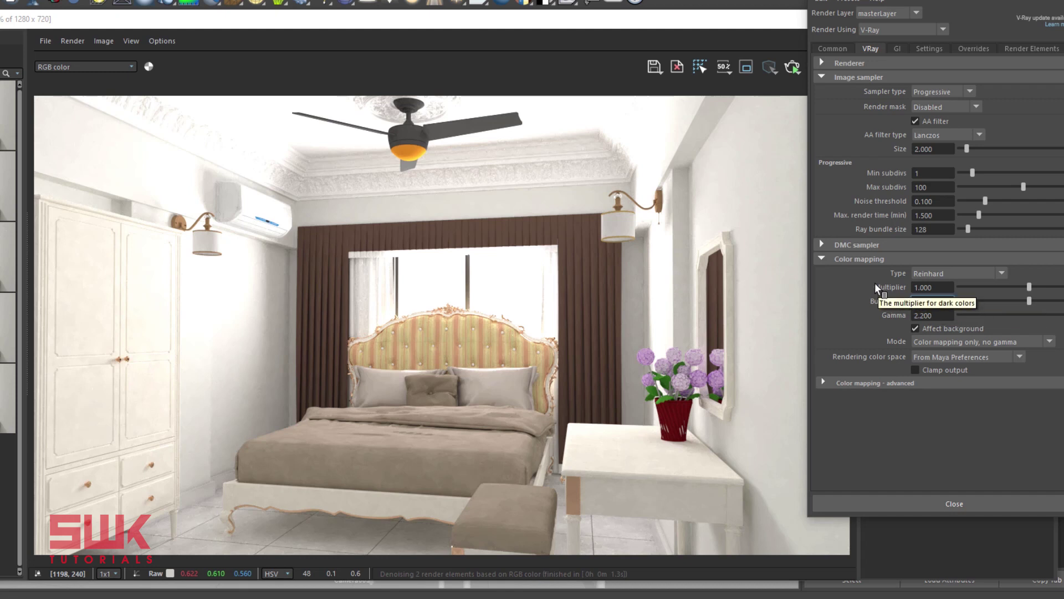
pyautogui.click(963, 503)
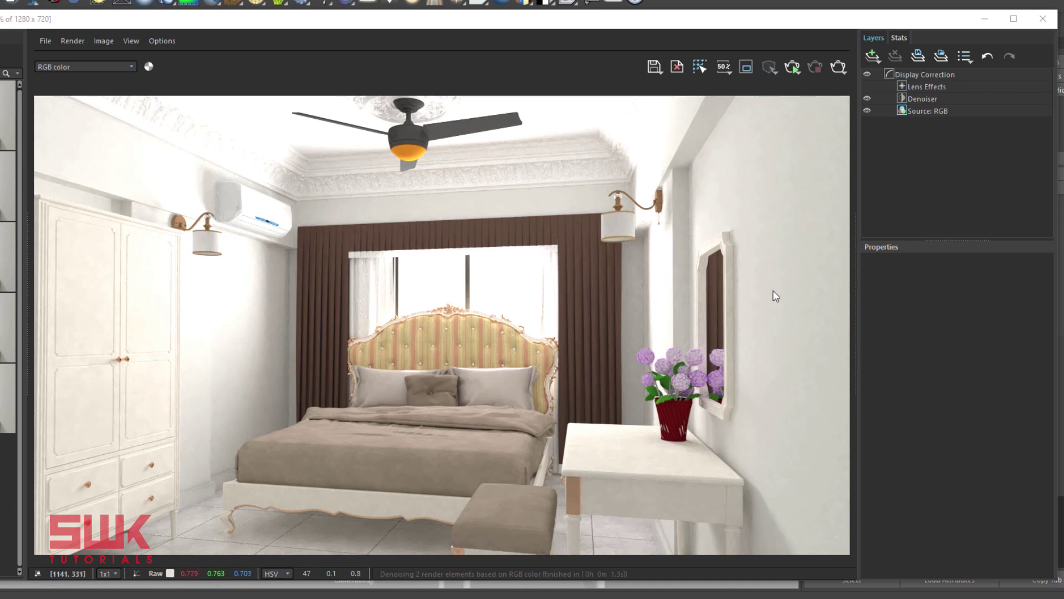
# Add an Exposure correction layer in the frame buffer and lower its Highlight Burn to about 0.41.
pyautogui.click(872, 55)
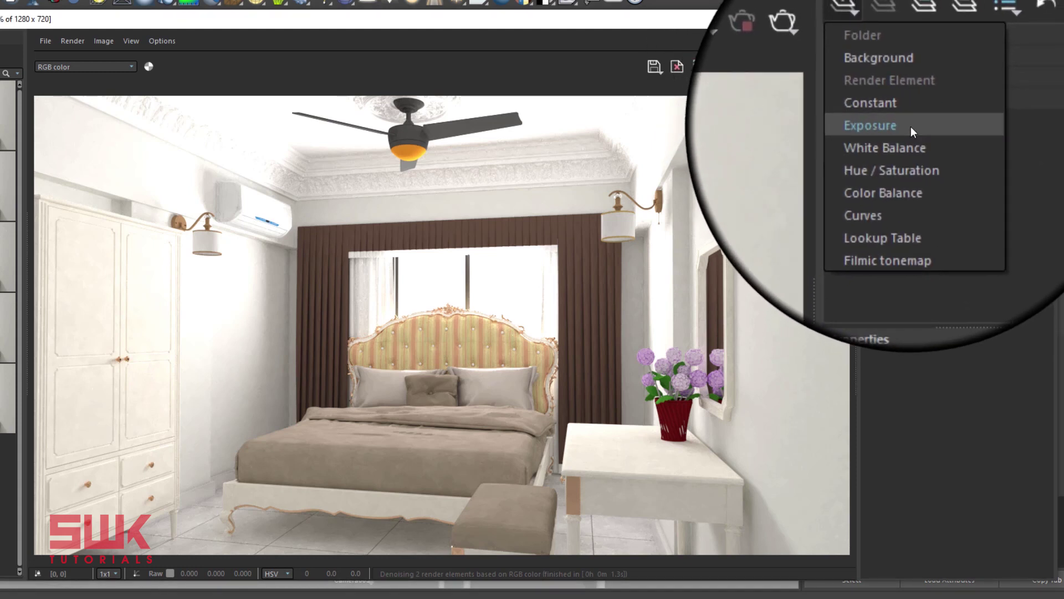
pyautogui.click(911, 126)
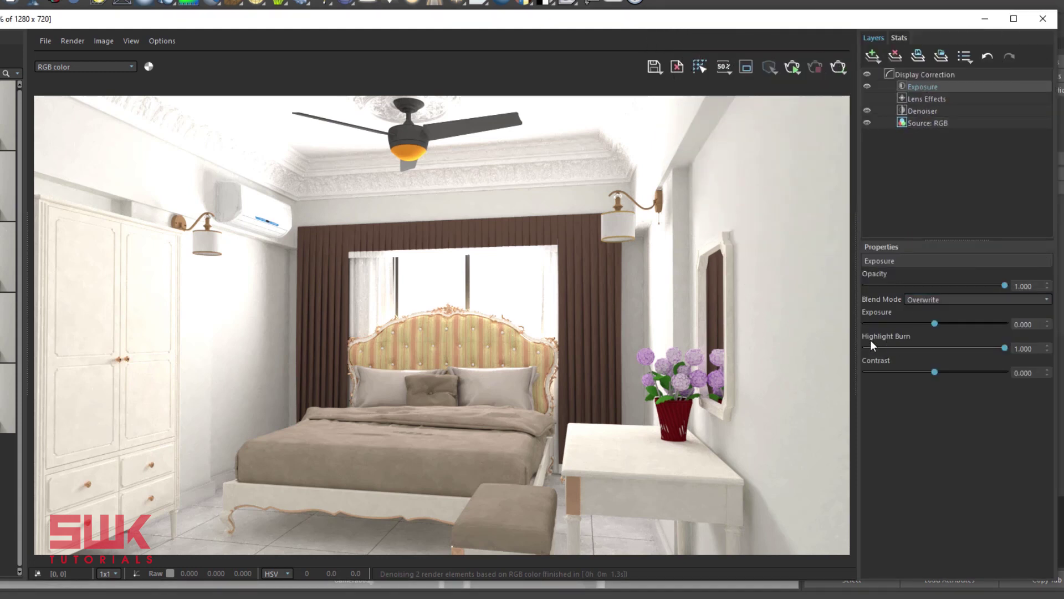
pyautogui.click(981, 348)
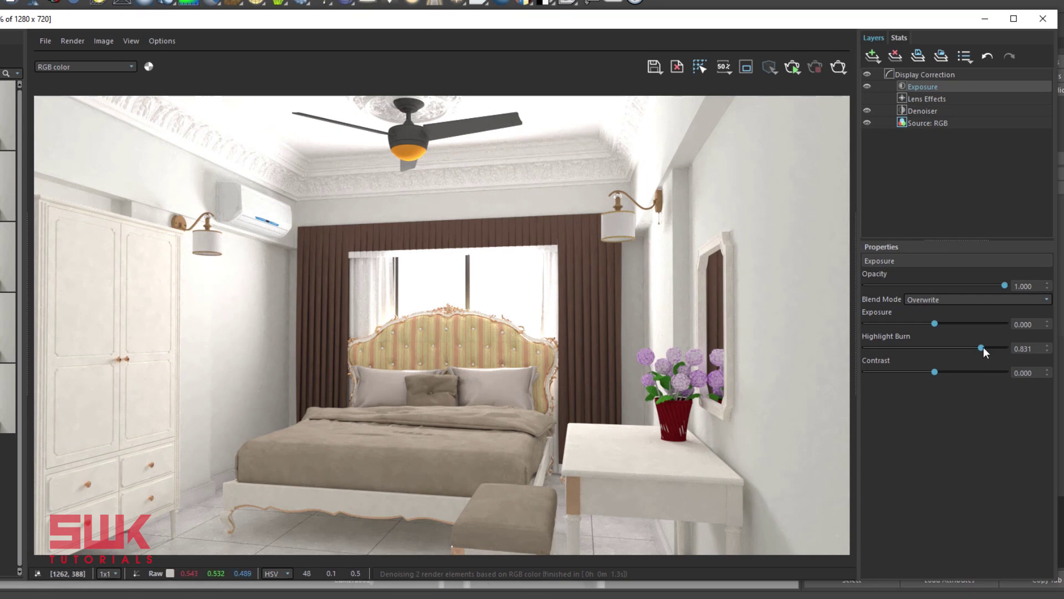
pyautogui.moveTo(983, 347)
pyautogui.mouseDown()
pyautogui.moveTo(911, 324)
pyautogui.moveTo(921, 329)
pyautogui.mouseUp()
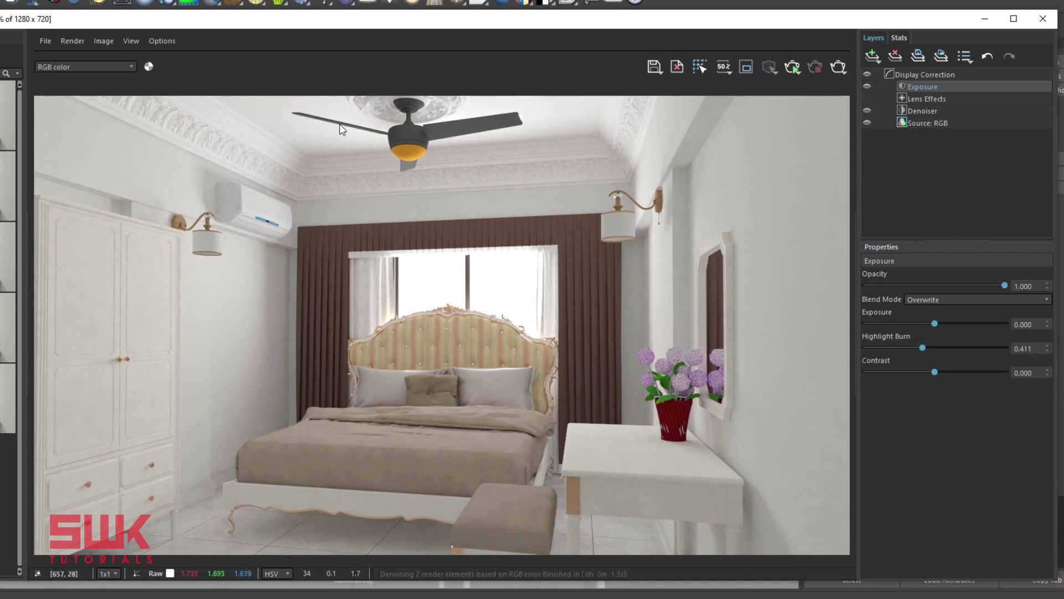
# Toggle the Exposure layer off and on to compare, and adjust its Highlight Burn to about 0.58.
pyautogui.click(867, 86)
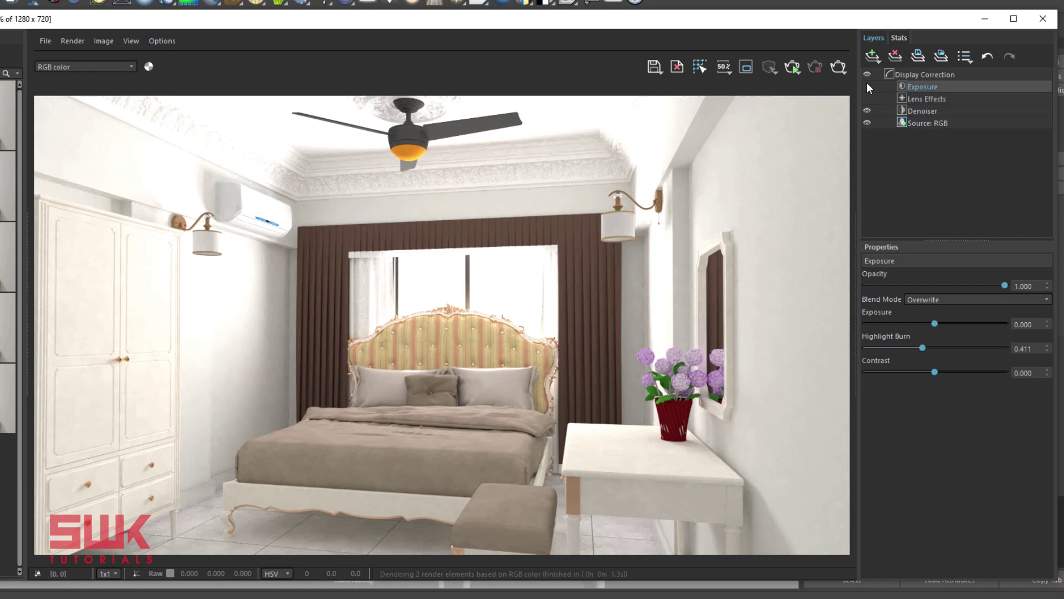
pyautogui.click(867, 86)
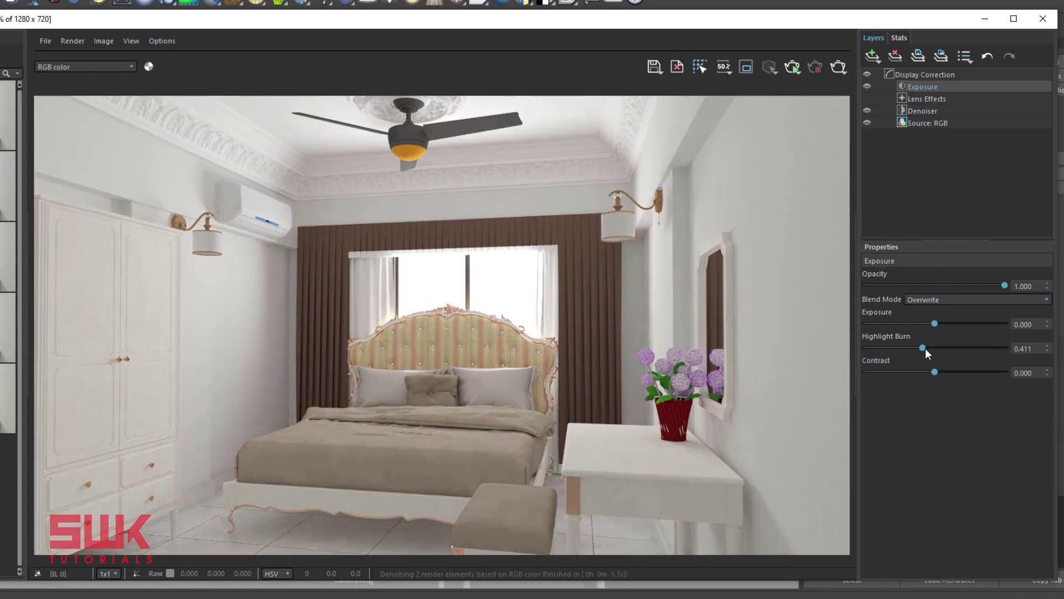
pyautogui.moveTo(926, 349); pyautogui.dragTo(940, 350)
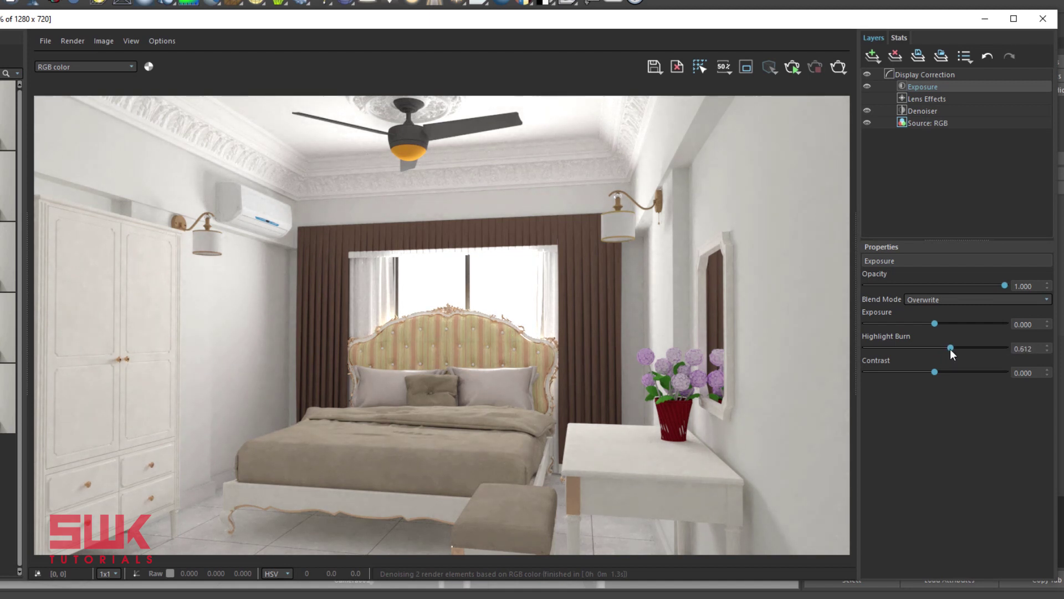
pyautogui.moveTo(958, 348); pyautogui.dragTo(946, 348)
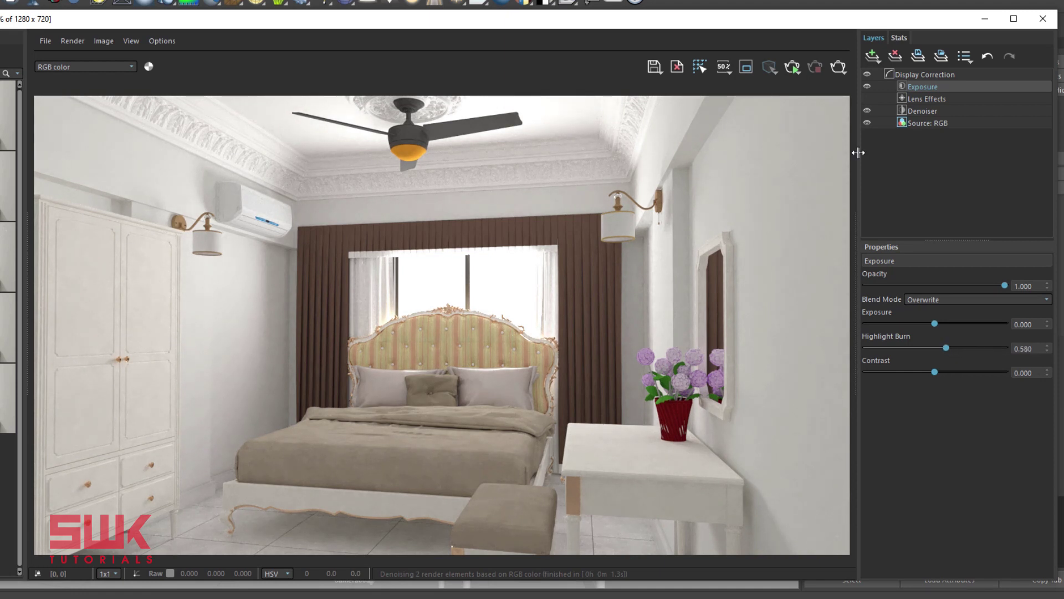